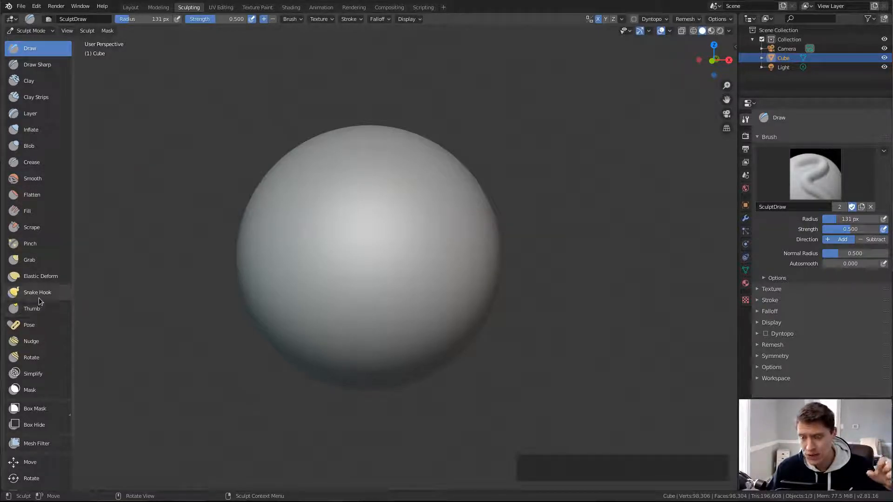
- Scribble a zigzag with the Annotate tool in the empty space beside the sphere, and erase it
{"action": "middle_click_drag", "start_coordinate": [36, 336], "coordinate": [35, 264]}
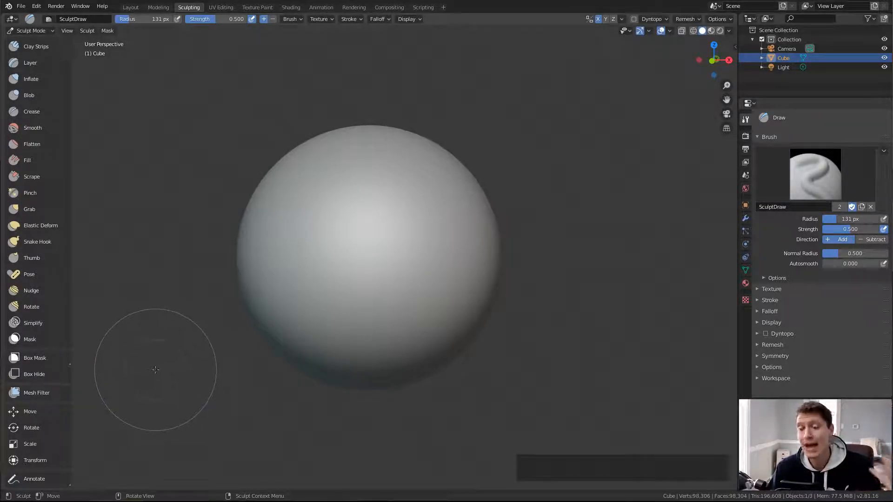
{"action": "left_click", "coordinate": [29, 478]}
{"action": "left_click_drag", "start_coordinate": [166, 91], "coordinate": [215, 167]}
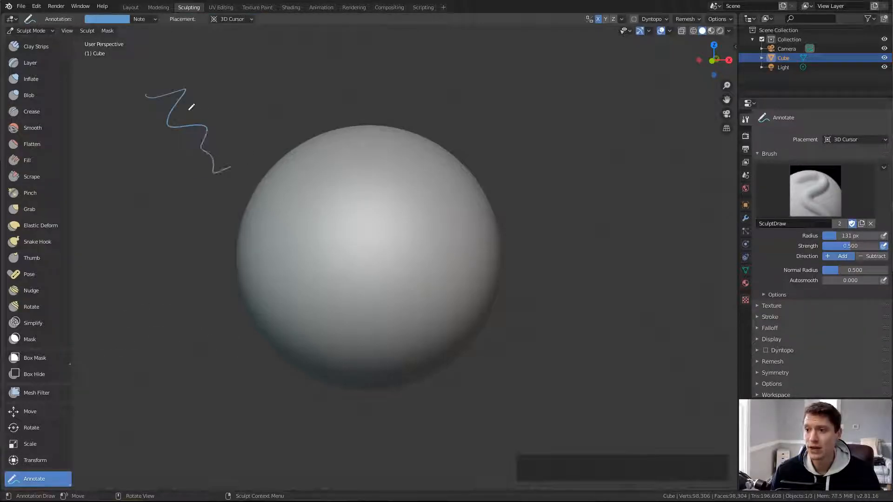
{"action": "right_click_drag", "start_coordinate": [180, 123], "coordinate": [227, 144]}
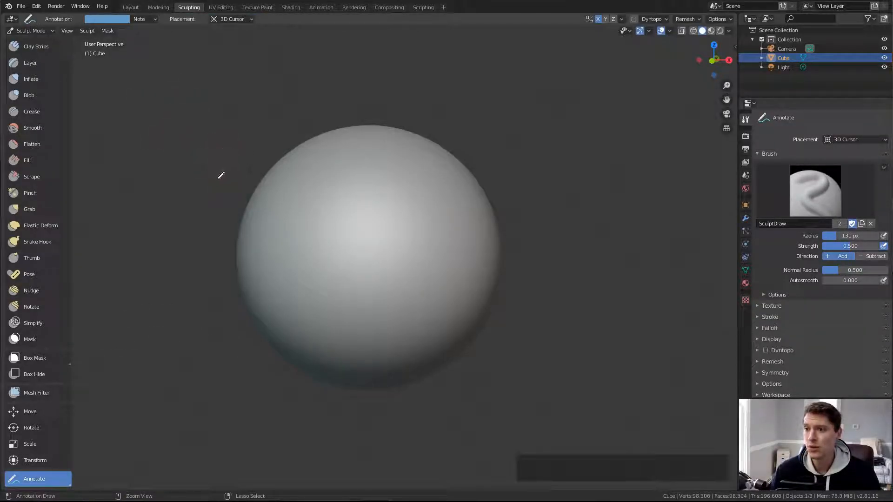
- Sculpt a broad raised ridge diagonally across the upper part of the sphere with the Draw brush at 111 px radius
{"action": "scroll", "coordinate": [43, 135], "scroll_direction": "up", "scroll_amount": 3}
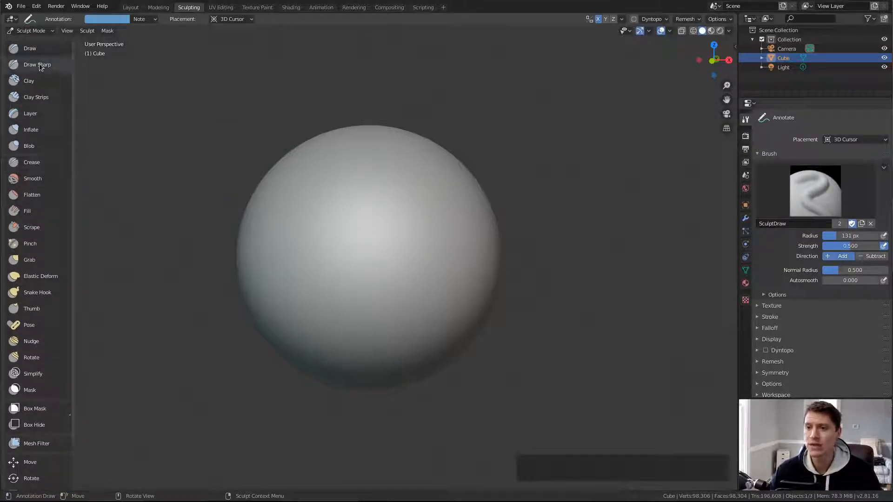
{"action": "left_click", "coordinate": [38, 49]}
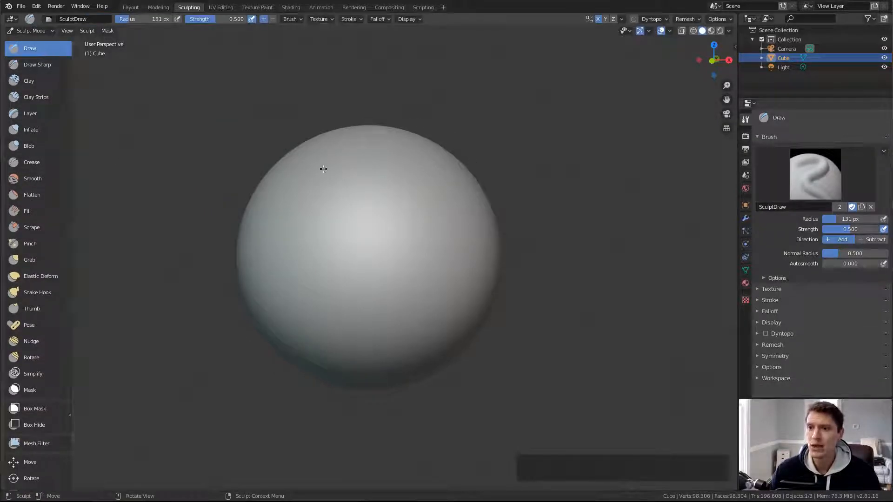
{"action": "mouse_move", "coordinate": [349, 199]}
{"action": "middle_mouse_down", "text": "ctrl"}
{"action": "mouse_move", "coordinate": [345, 213]}
{"action": "mouse_move", "coordinate": [391, 195]}
{"action": "middle_mouse_up", "text": "ctrl"}
{"action": "key", "text": "f"}
{"action": "left_click", "coordinate": [312, 213]}
{"action": "mouse_move", "coordinate": [410, 191]}
{"action": "left_mouse_down"}
{"action": "mouse_move", "coordinate": [365, 256]}
{"action": "mouse_move", "coordinate": [351, 258]}
{"action": "left_mouse_up"}
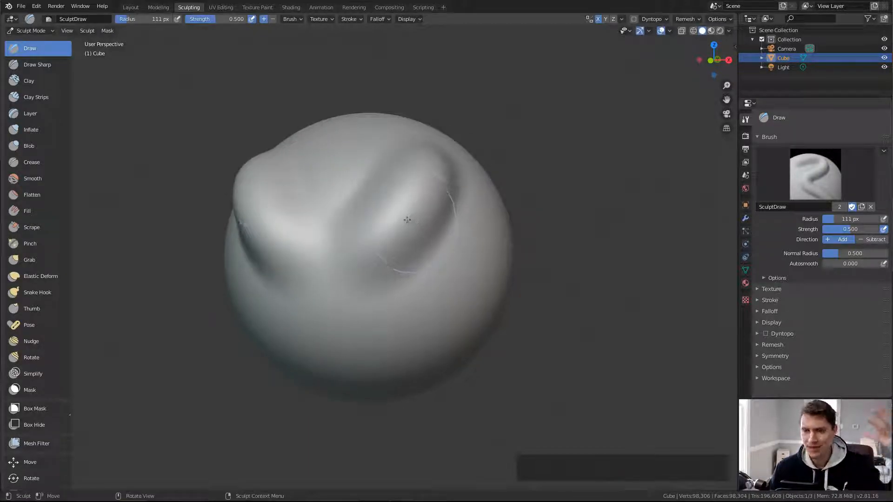
- Reduce the Draw brush radius to 77 px and sculpt a narrower diagonal ridge below the first one
{"action": "mouse_move", "coordinate": [396, 227]}
{"action": "middle_mouse_down"}
{"action": "mouse_move", "coordinate": [374, 246]}
{"action": "mouse_move", "coordinate": [358, 240]}
{"action": "middle_mouse_up"}
{"action": "key", "text": "f"}
{"action": "left_click", "coordinate": [379, 254]}
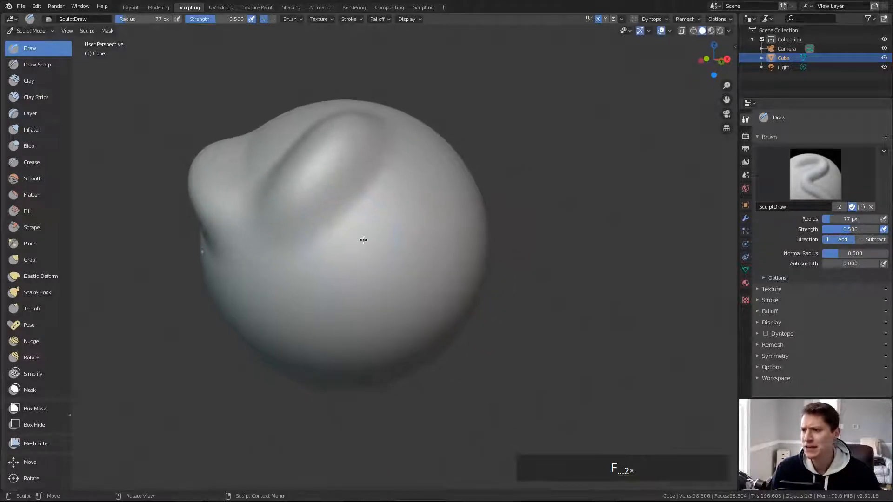
{"action": "left_click_drag", "start_coordinate": [425, 203], "coordinate": [380, 260]}
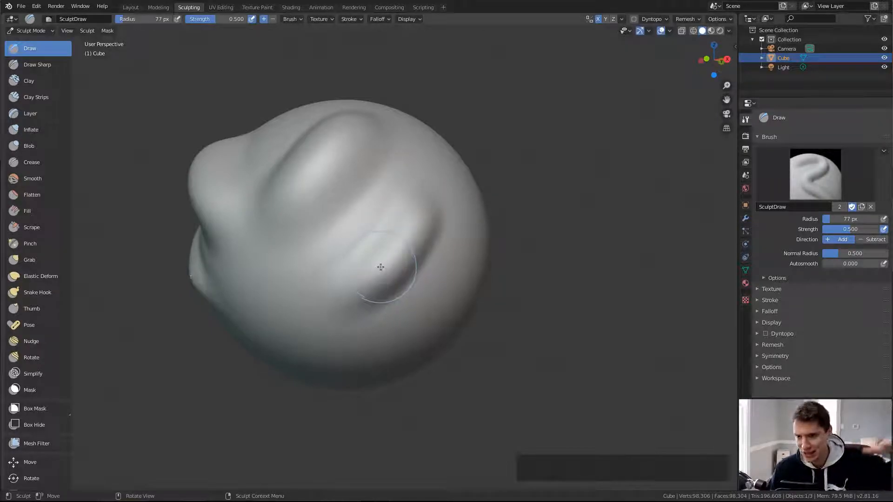
- Carve a thin diagonal groove between the two ridges with the Draw Sharp brush at 43 px radius
{"action": "middle_click_drag", "start_coordinate": [423, 250], "coordinate": [411, 238]}
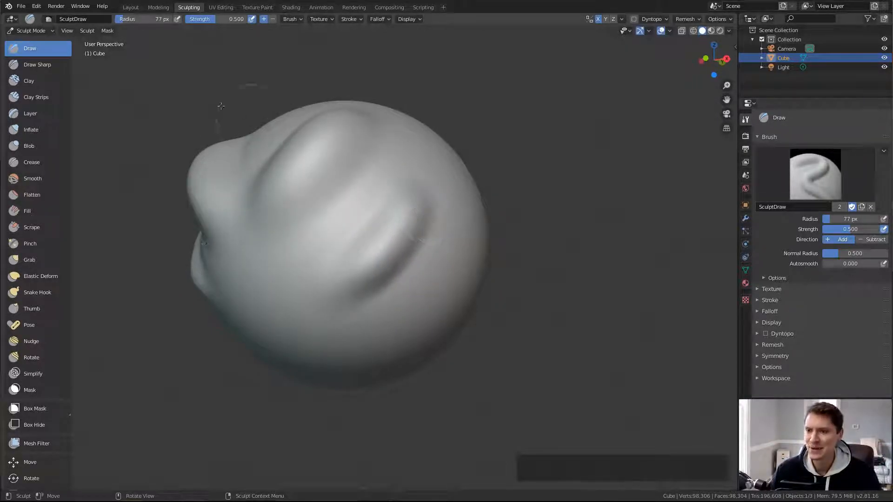
{"action": "left_click", "coordinate": [27, 67]}
{"action": "key", "text": "f"}
{"action": "mouse_move", "coordinate": [319, 199]}
{"action": "middle_mouse_down"}
{"action": "mouse_move", "coordinate": [335, 211]}
{"action": "mouse_move", "coordinate": [330, 220]}
{"action": "mouse_move", "coordinate": [343, 183]}
{"action": "mouse_move", "coordinate": [297, 189]}
{"action": "middle_mouse_up"}
{"action": "key", "text": "f"}
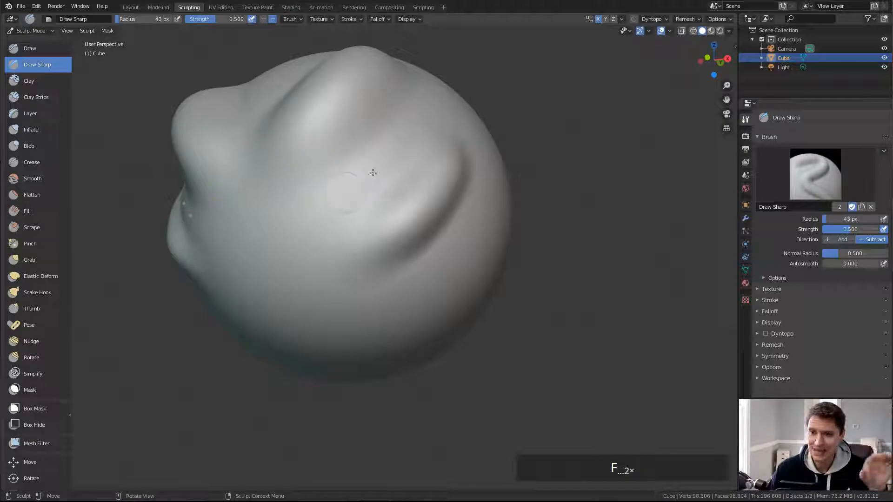
{"action": "mouse_move", "coordinate": [339, 204]}
{"action": "left_mouse_down"}
{"action": "mouse_move", "coordinate": [343, 193]}
{"action": "mouse_move", "coordinate": [294, 246]}
{"action": "mouse_move", "coordinate": [338, 192]}
{"action": "left_mouse_up"}
- Enlarge the Draw Sharp radius to 99 px and carve a wider diagonal groove below the narrower ridge
{"action": "key", "text": "f"}
{"action": "left_click", "coordinate": [357, 235]}
{"action": "middle_click_drag", "start_coordinate": [357, 235], "coordinate": [351, 210]}
{"action": "mouse_move", "coordinate": [445, 190]}
{"action": "left_mouse_down"}
{"action": "mouse_move", "coordinate": [368, 256]}
{"action": "mouse_move", "coordinate": [318, 264]}
{"action": "left_mouse_up"}
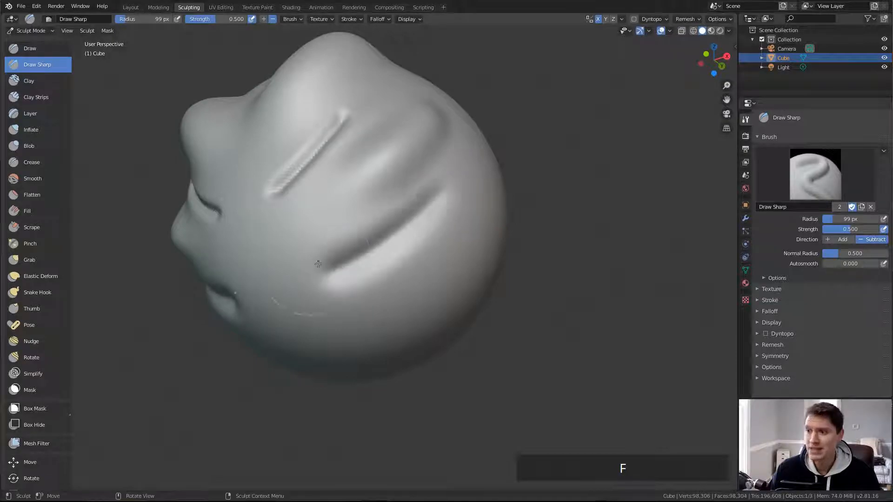
- Switch Draw Sharp to the Add direction and raise a sharp-edged ridge below the wide groove
{"action": "left_click", "coordinate": [264, 19]}
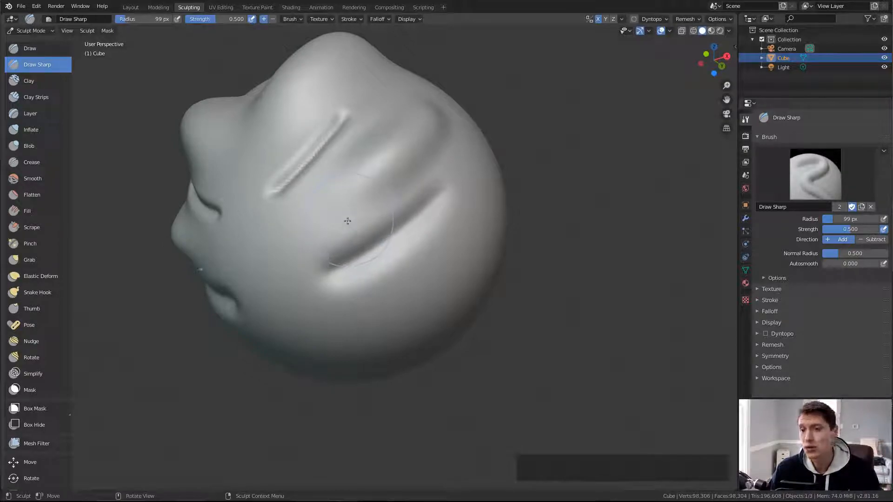
{"action": "middle_click_drag", "start_coordinate": [347, 221], "coordinate": [383, 222]}
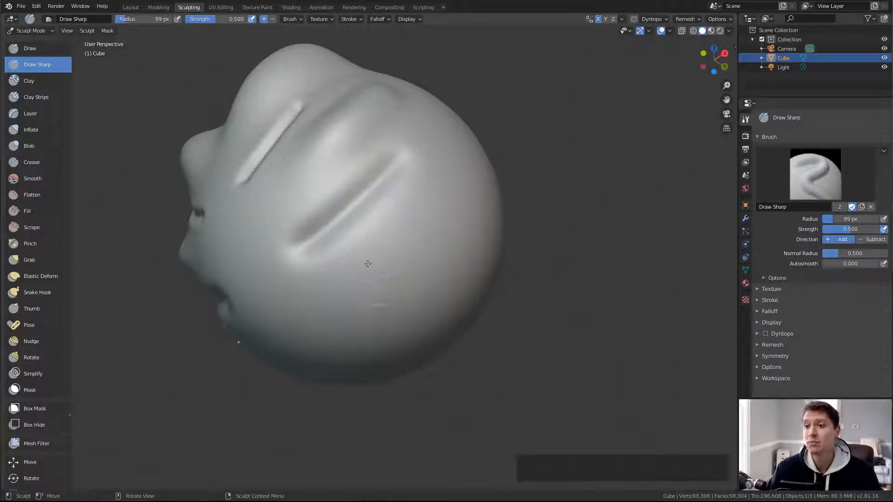
{"action": "middle_click_drag", "start_coordinate": [388, 221], "coordinate": [415, 213]}
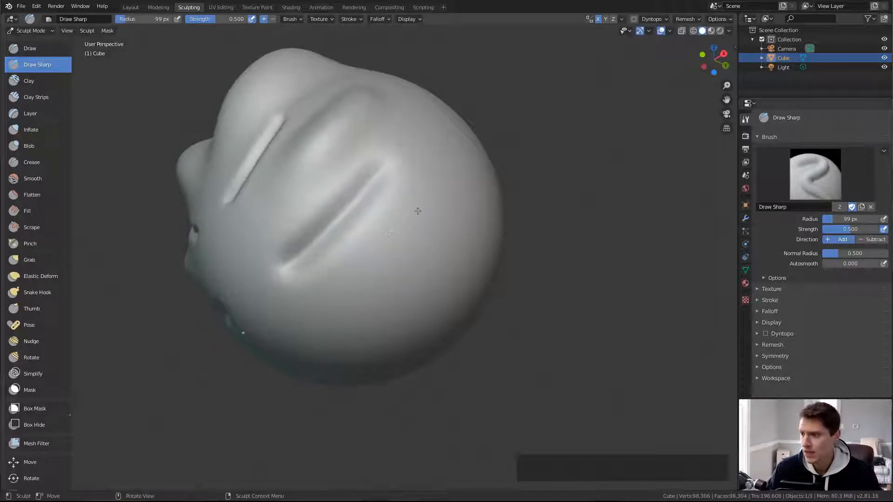
{"action": "left_click_drag", "start_coordinate": [412, 217], "coordinate": [326, 300]}
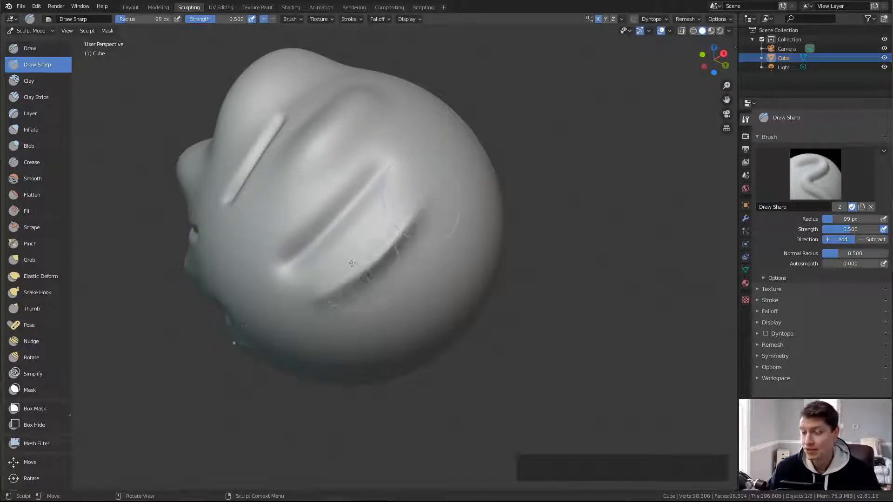
{"action": "mouse_move", "coordinate": [375, 286]}
{"action": "left_mouse_down"}
{"action": "mouse_move", "coordinate": [331, 300]}
{"action": "mouse_move", "coordinate": [433, 221]}
{"action": "mouse_move", "coordinate": [428, 211]}
{"action": "left_mouse_up"}
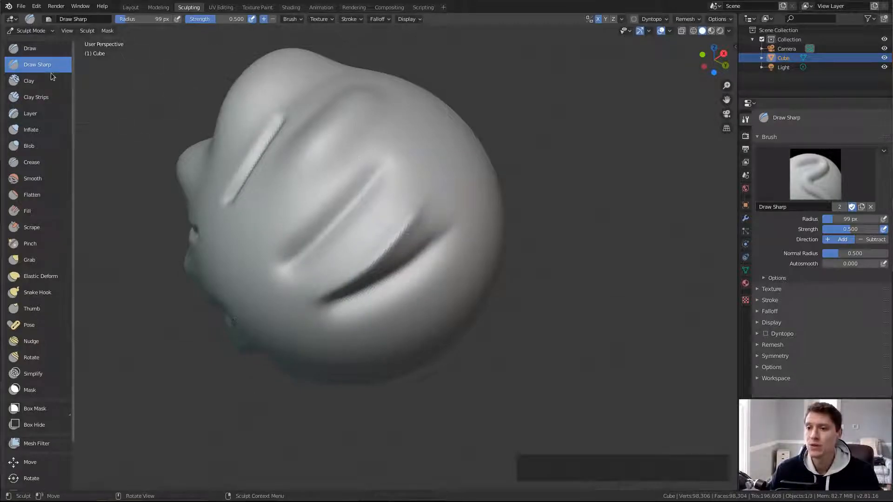
- Build up volume between the ridges on the front of the sphere with the Clay brush at 73 px radius
{"action": "left_click", "coordinate": [28, 81]}
{"action": "key", "text": "f"}
{"action": "middle_click_drag", "start_coordinate": [317, 190], "coordinate": [364, 181]}
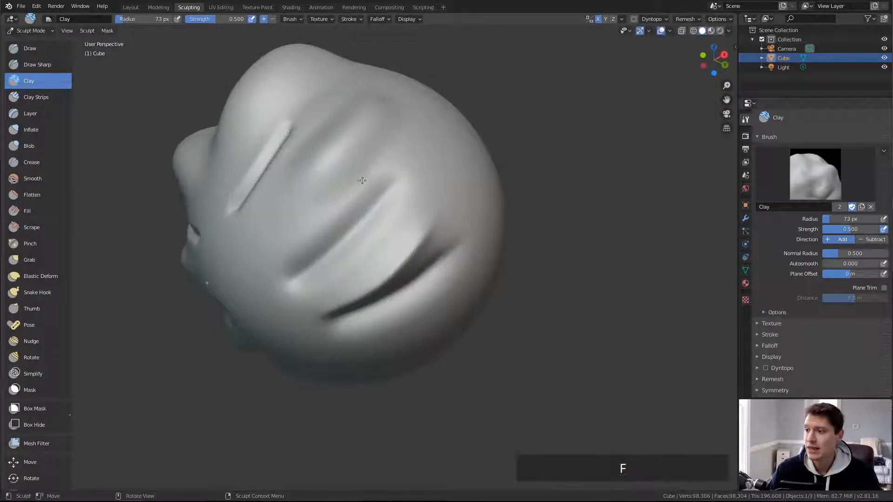
{"action": "middle_click_drag", "start_coordinate": [387, 147], "coordinate": [304, 200]}
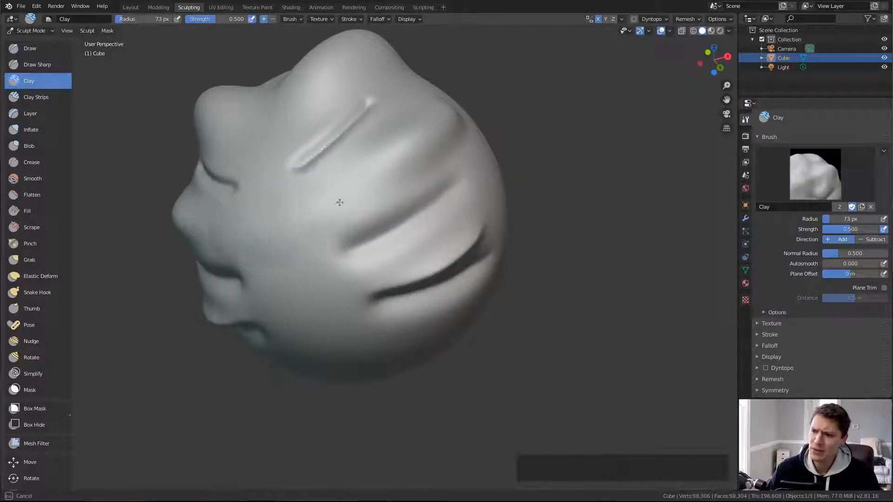
{"action": "middle_click_drag", "start_coordinate": [366, 210], "coordinate": [367, 221]}
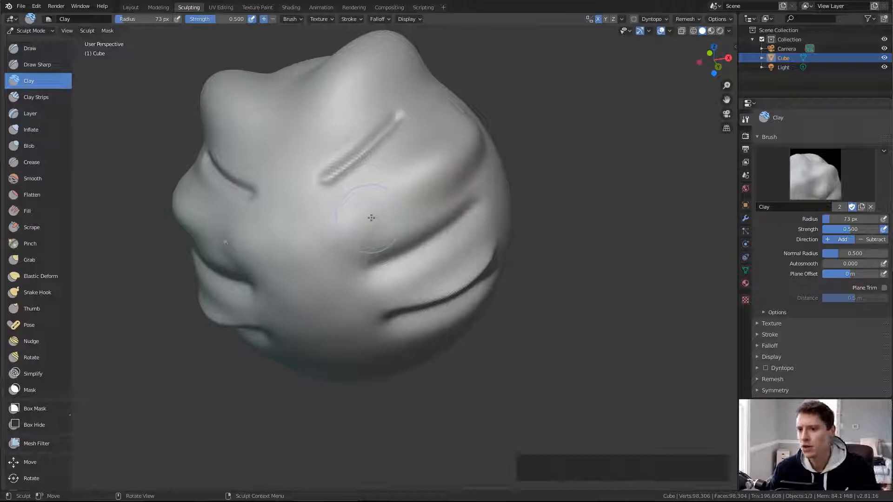
{"action": "middle_click_drag", "start_coordinate": [354, 190], "coordinate": [335, 181]}
- Sculpt soft strokes between the two upper bumps with the Draw brush at 0.164 strength and 84 px radius
{"action": "left_click", "coordinate": [52, 49]}
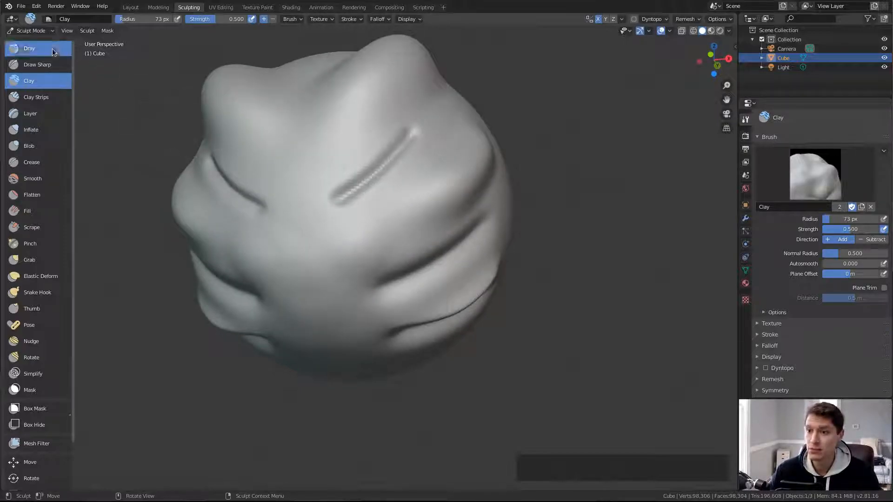
{"action": "key", "text": "shift+f"}
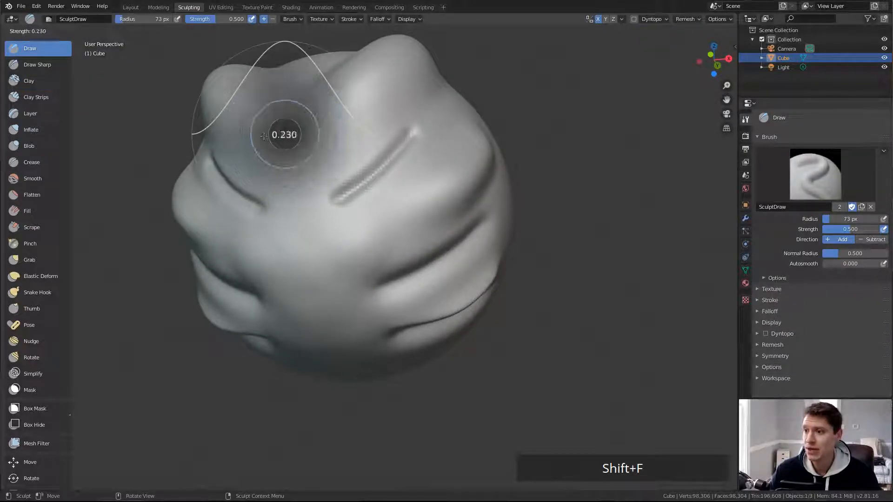
{"action": "left_click", "coordinate": [284, 135]}
{"action": "key", "text": "f"}
{"action": "left_click", "coordinate": [302, 128]}
{"action": "key", "text": "f"}
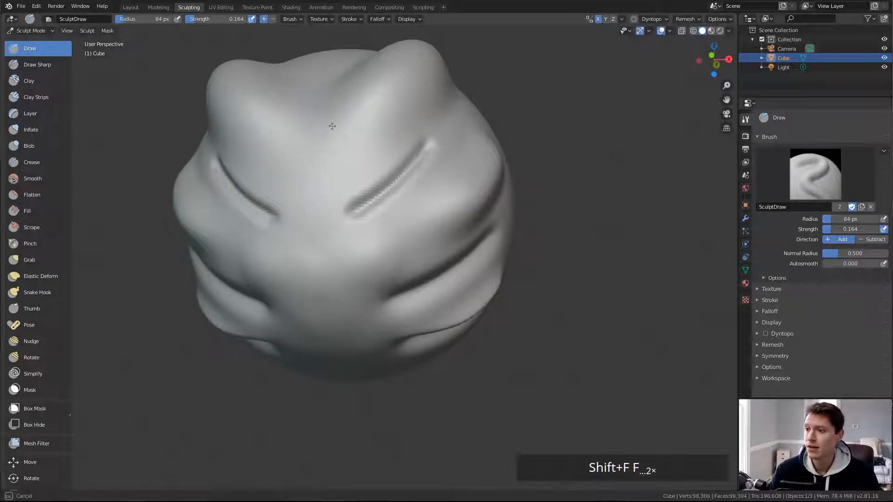
{"action": "left_click", "coordinate": [341, 170]}
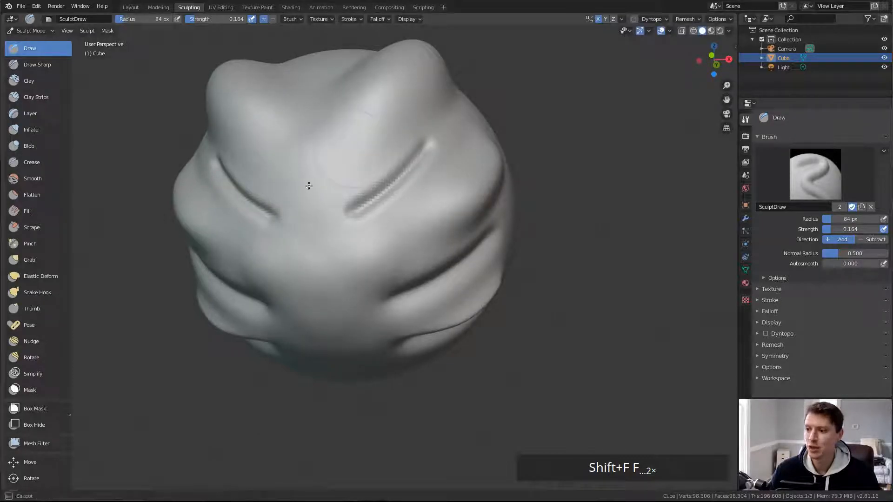
- Lay overlapping Clay Strips strokes on the smooth side of the sphere, reducing the brush radius from 64 to 54 px
{"action": "middle_click_drag", "start_coordinate": [455, 176], "coordinate": [437, 168]}
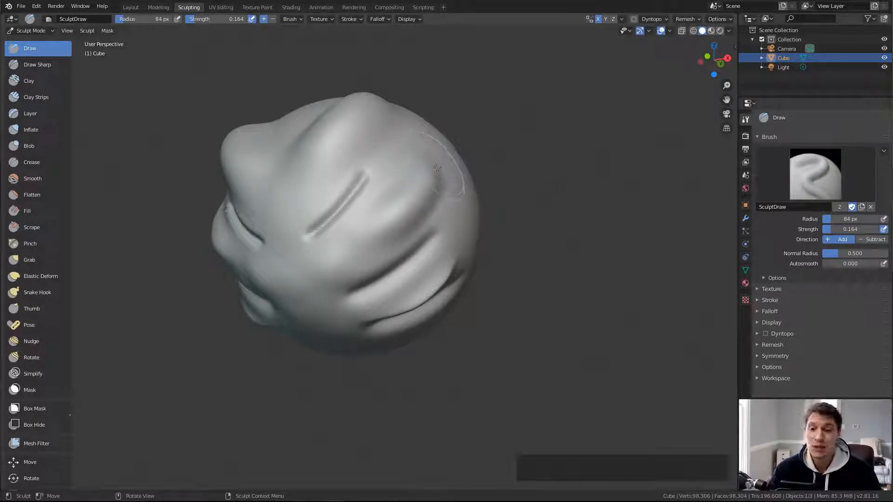
{"action": "mouse_move", "coordinate": [449, 172]}
{"action": "middle_mouse_down"}
{"action": "mouse_move", "coordinate": [390, 189]}
{"action": "mouse_move", "coordinate": [367, 209]}
{"action": "middle_mouse_up"}
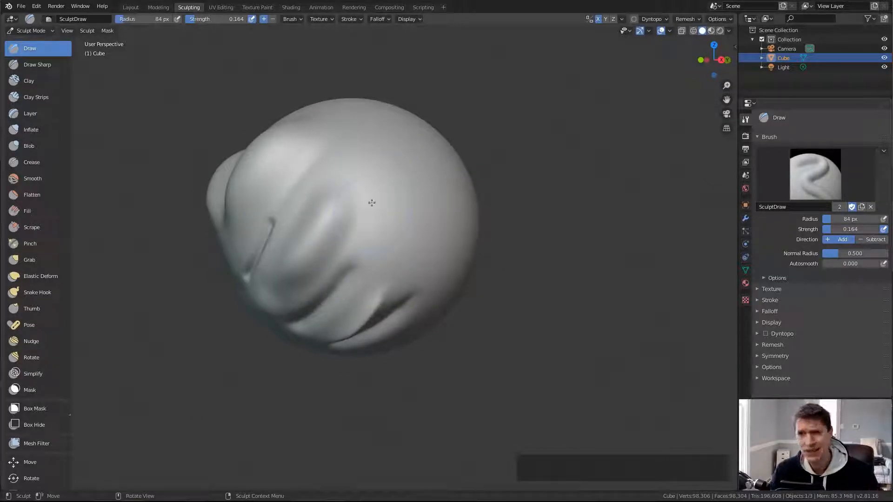
{"action": "left_click", "coordinate": [33, 99]}
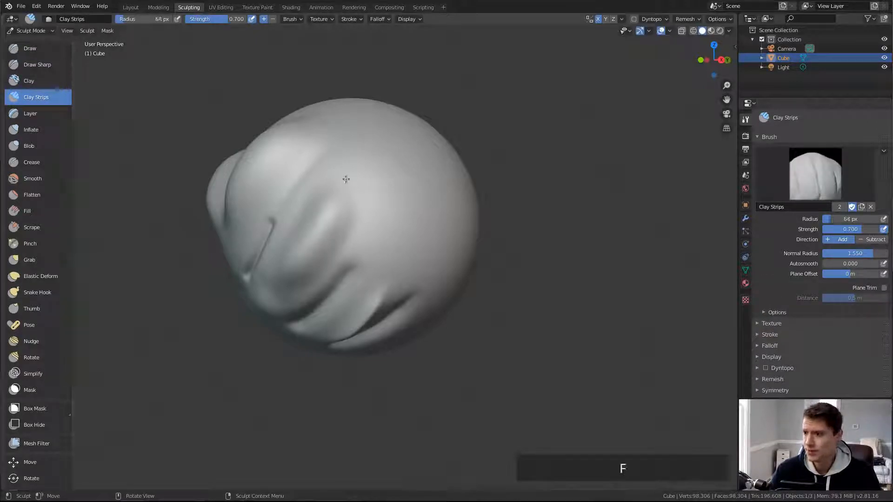
{"action": "middle_click_drag", "start_coordinate": [343, 180], "coordinate": [312, 183]}
{"action": "left_click_drag", "start_coordinate": [348, 172], "coordinate": [335, 244]}
{"action": "key", "text": "f"}
{"action": "left_click", "coordinate": [331, 233]}
{"action": "left_click_drag", "start_coordinate": [322, 175], "coordinate": [336, 258]}
{"action": "left_click_drag", "start_coordinate": [311, 174], "coordinate": [329, 242]}
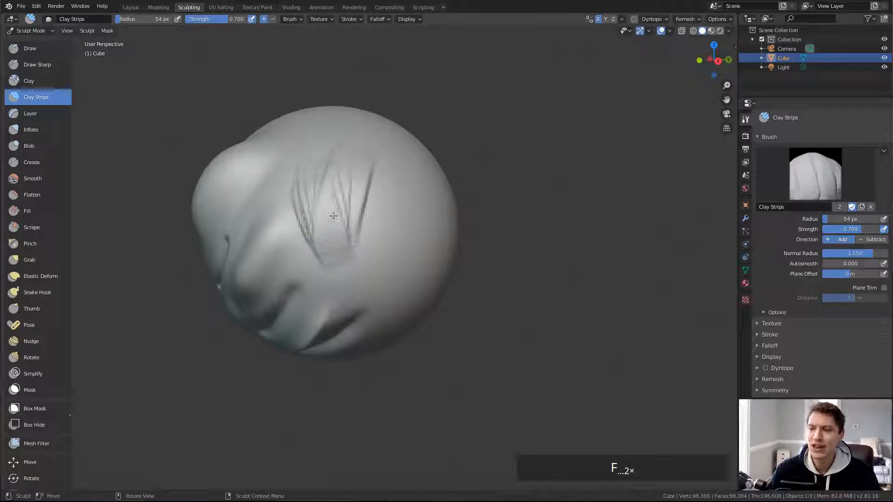
{"action": "middle_click_drag", "start_coordinate": [341, 225], "coordinate": [329, 222]}
{"action": "left_click_drag", "start_coordinate": [350, 185], "coordinate": [309, 256]}
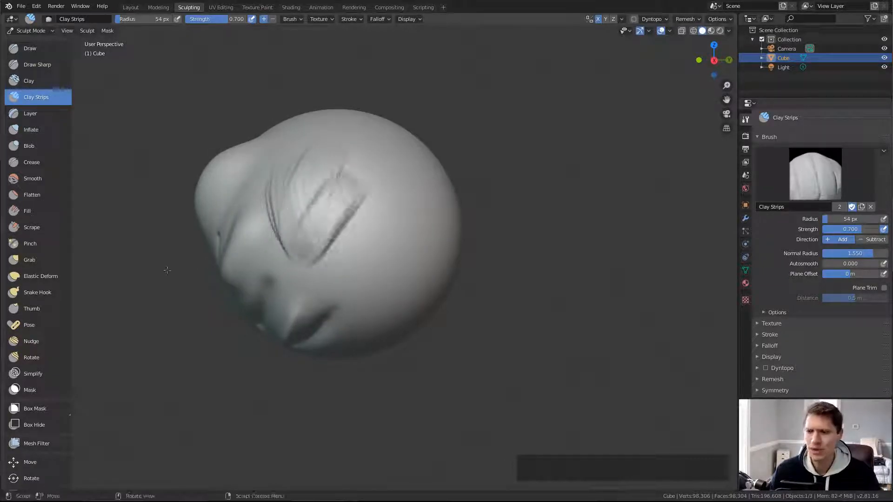
- Sketch a square with single clean lines in the empty space beside the sphere using the Annotate tool
{"action": "scroll", "coordinate": [60, 357], "scroll_direction": "down", "scroll_amount": 3}
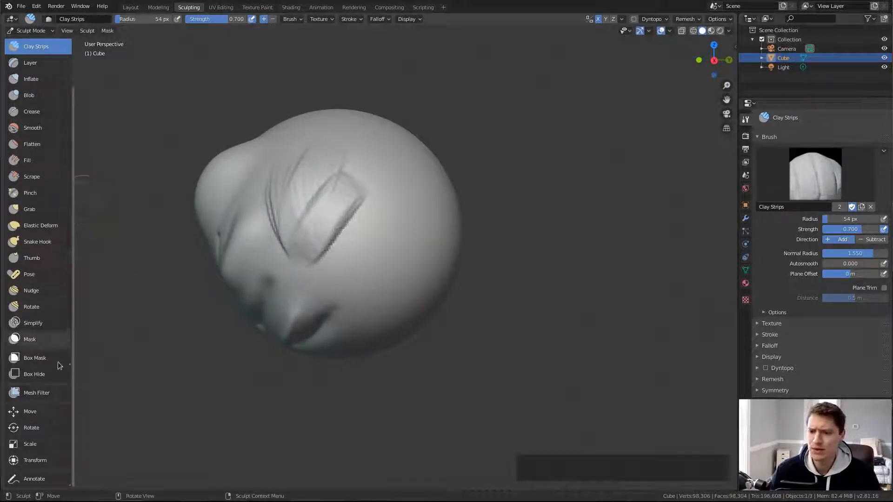
{"action": "left_click", "coordinate": [40, 479]}
{"action": "middle_click_drag", "start_coordinate": [379, 293], "coordinate": [451, 185]}
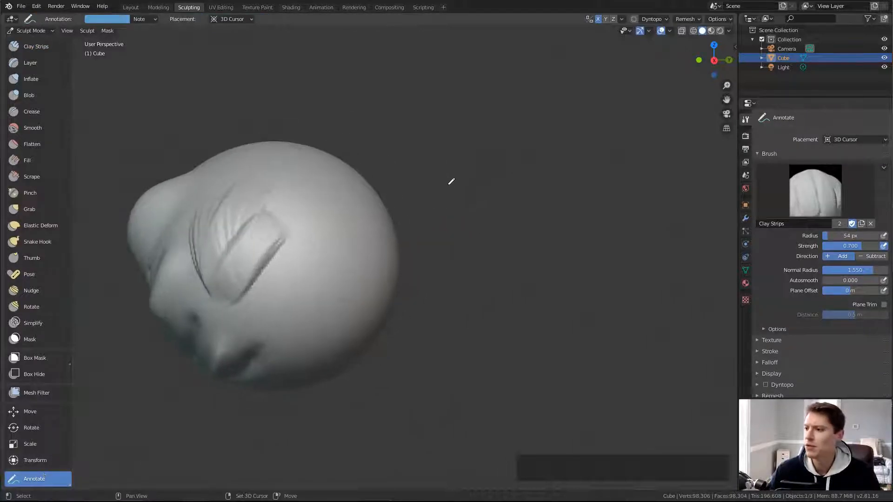
{"action": "middle_click_drag", "start_coordinate": [455, 150], "coordinate": [443, 96]}
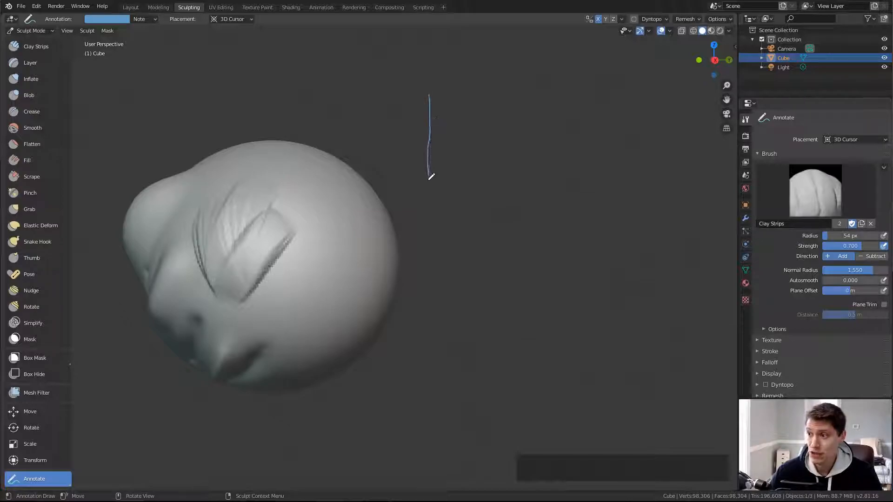
{"action": "left_click_drag", "start_coordinate": [517, 165], "coordinate": [519, 94]}
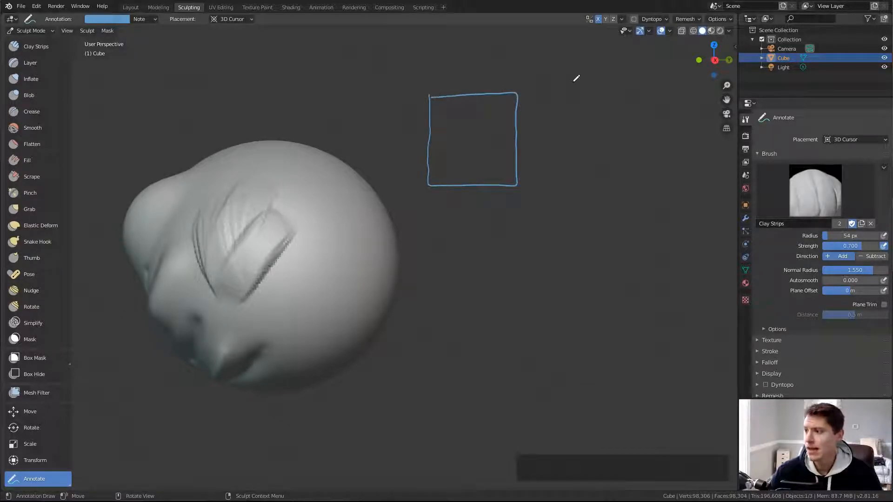
- Annotate a second square beside the first, building each side from several overlapping strokes
{"action": "mouse_move", "coordinate": [553, 89]}
{"action": "left_mouse_down"}
{"action": "mouse_move", "coordinate": [555, 178]}
{"action": "mouse_move", "coordinate": [628, 180]}
{"action": "left_mouse_up"}
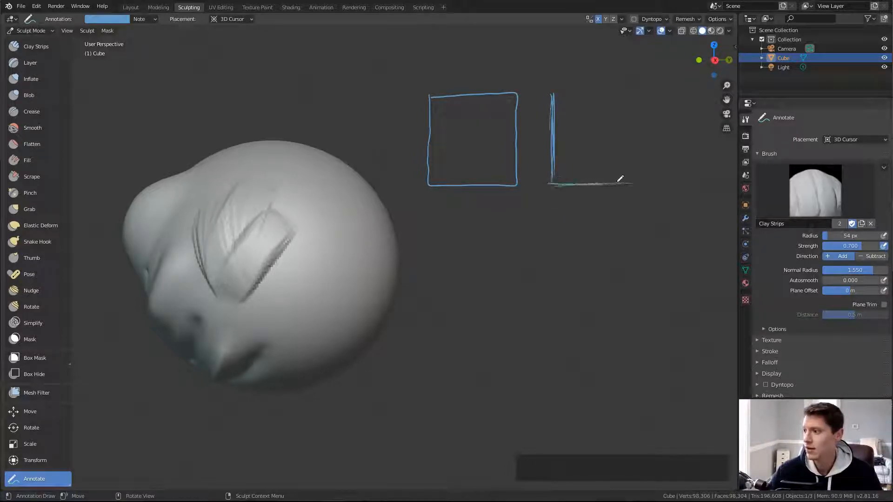
{"action": "mouse_move", "coordinate": [632, 89]}
{"action": "left_mouse_down"}
{"action": "mouse_move", "coordinate": [630, 183]}
{"action": "mouse_move", "coordinate": [634, 96]}
{"action": "left_mouse_up"}
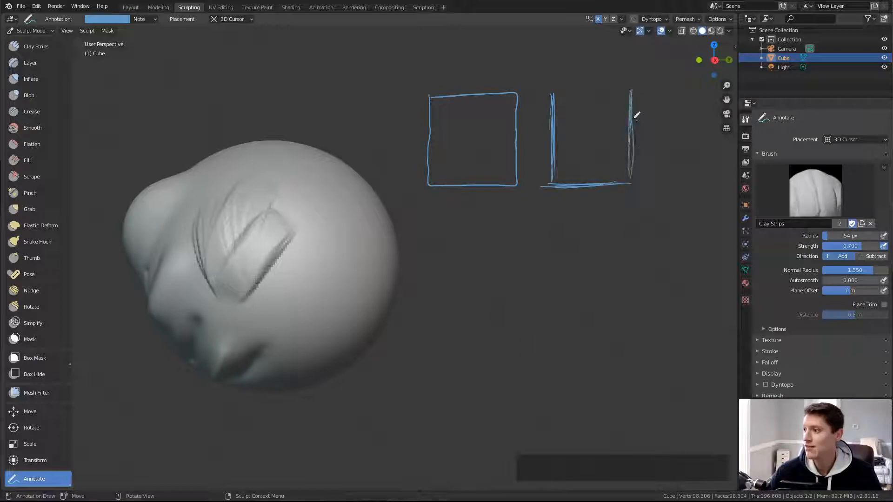
{"action": "mouse_move", "coordinate": [545, 96]}
{"action": "left_mouse_down"}
{"action": "mouse_move", "coordinate": [640, 88]}
{"action": "mouse_move", "coordinate": [630, 86]}
{"action": "left_mouse_up"}
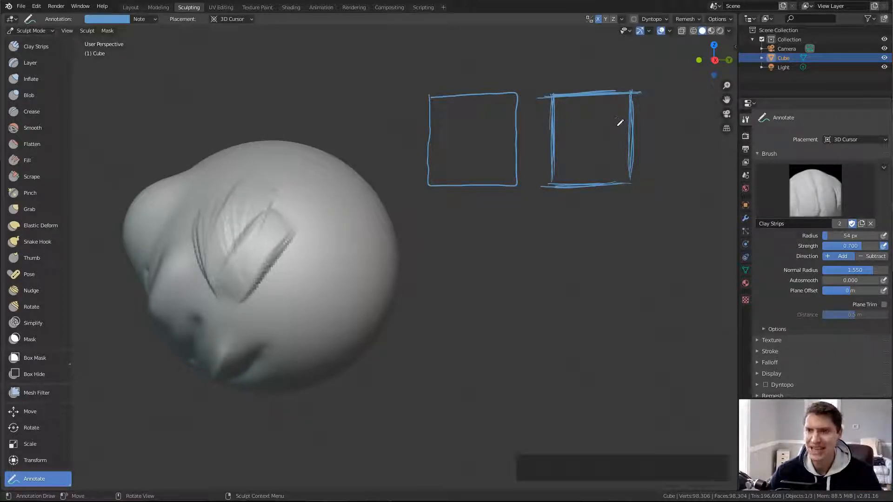
- Erase both annotated squares and switch to the Clay Strips brush at a 48 px radius
{"action": "mouse_move", "coordinate": [560, 102]}
{"action": "left_mouse_down", "text": "ctrl"}
{"action": "mouse_move", "coordinate": [510, 91]}
{"action": "mouse_move", "coordinate": [630, 101]}
{"action": "mouse_move", "coordinate": [519, 183]}
{"action": "mouse_move", "coordinate": [461, 151]}
{"action": "left_mouse_up", "text": "ctrl"}
{"action": "left_click", "coordinate": [36, 47]}
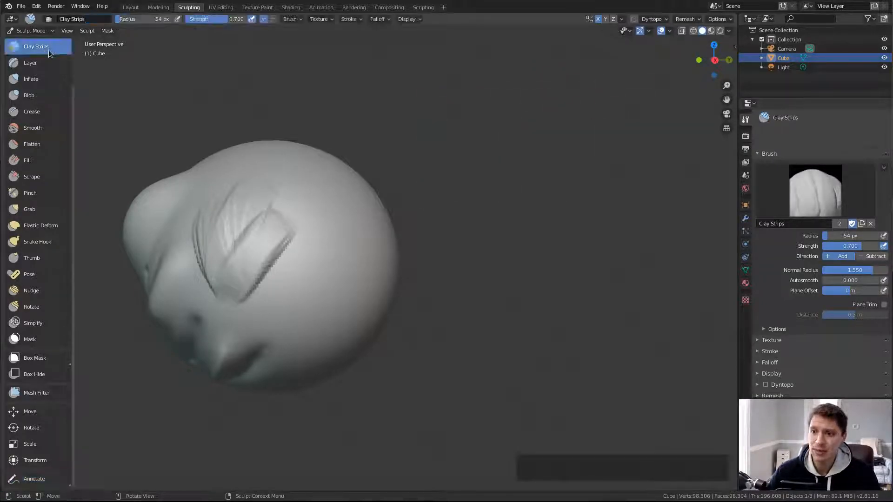
{"action": "key", "text": "f"}
{"action": "left_click", "coordinate": [234, 219]}
{"action": "key", "text": "f"}
{"action": "left_click", "coordinate": [246, 214]}
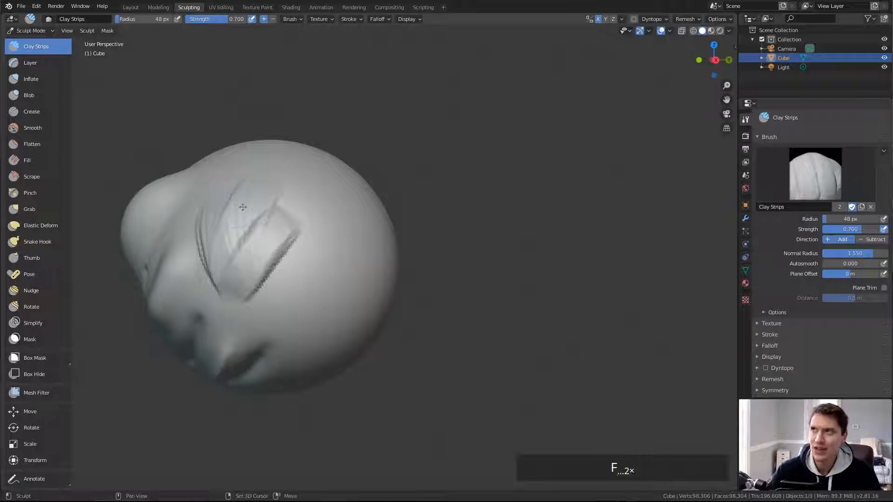
- Build up overlapping, crossing Clay Strips strokes over the side of the sphere
{"action": "middle_click_drag", "start_coordinate": [247, 210], "coordinate": [254, 204]}
{"action": "mouse_move", "coordinate": [253, 204]}
{"action": "left_mouse_down"}
{"action": "mouse_move", "coordinate": [246, 201]}
{"action": "mouse_move", "coordinate": [286, 218]}
{"action": "mouse_move", "coordinate": [321, 264]}
{"action": "mouse_move", "coordinate": [300, 279]}
{"action": "left_mouse_up"}
{"action": "middle_click_drag", "start_coordinate": [300, 279], "coordinate": [296, 247]}
{"action": "mouse_move", "coordinate": [244, 233]}
{"action": "left_mouse_down"}
{"action": "mouse_move", "coordinate": [229, 226]}
{"action": "mouse_move", "coordinate": [259, 224]}
{"action": "mouse_move", "coordinate": [217, 236]}
{"action": "mouse_move", "coordinate": [310, 270]}
{"action": "left_mouse_up"}
{"action": "mouse_move", "coordinate": [317, 242]}
{"action": "middle_mouse_down"}
{"action": "mouse_move", "coordinate": [296, 222]}
{"action": "mouse_move", "coordinate": [326, 214]}
{"action": "middle_mouse_up"}
{"action": "mouse_move", "coordinate": [304, 260]}
{"action": "left_mouse_down"}
{"action": "mouse_move", "coordinate": [329, 214]}
{"action": "mouse_move", "coordinate": [279, 205]}
{"action": "mouse_move", "coordinate": [222, 215]}
{"action": "left_mouse_up"}
{"action": "mouse_move", "coordinate": [281, 224]}
{"action": "middle_mouse_down"}
{"action": "mouse_move", "coordinate": [275, 215]}
{"action": "mouse_move", "coordinate": [306, 230]}
{"action": "mouse_move", "coordinate": [302, 240]}
{"action": "mouse_move", "coordinate": [317, 240]}
{"action": "mouse_move", "coordinate": [318, 226]}
{"action": "mouse_move", "coordinate": [324, 236]}
{"action": "middle_mouse_up"}
{"action": "mouse_move", "coordinate": [327, 233]}
{"action": "left_mouse_down"}
{"action": "mouse_move", "coordinate": [279, 324]}
{"action": "mouse_move", "coordinate": [284, 306]}
{"action": "mouse_move", "coordinate": [318, 298]}
{"action": "left_mouse_up"}
{"action": "middle_click_drag", "start_coordinate": [319, 298], "coordinate": [292, 291]}
{"action": "left_click_drag", "start_coordinate": [284, 286], "coordinate": [339, 281]}
{"action": "middle_click_drag", "start_coordinate": [366, 263], "coordinate": [365, 243]}
- Raise a flat-topped band on the side of the sphere with the Layer brush at 51 px radius
{"action": "left_click", "coordinate": [51, 64]}
{"action": "mouse_move", "coordinate": [320, 205]}
{"action": "middle_mouse_down"}
{"action": "mouse_move", "coordinate": [305, 198]}
{"action": "mouse_move", "coordinate": [339, 189]}
{"action": "middle_mouse_up"}
{"action": "key", "text": "f"}
{"action": "left_click", "coordinate": [355, 180]}
{"action": "mouse_move", "coordinate": [356, 179]}
{"action": "left_mouse_down"}
{"action": "mouse_move", "coordinate": [366, 232]}
{"action": "mouse_move", "coordinate": [354, 189]}
{"action": "left_mouse_up"}
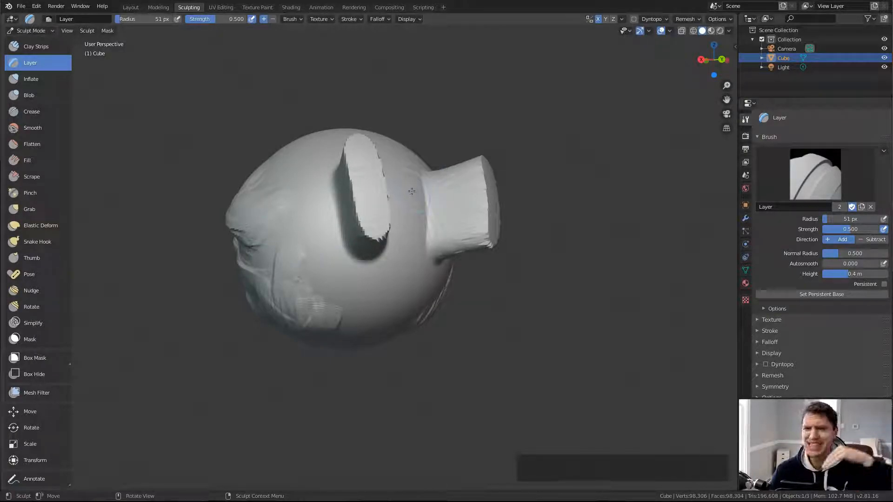
{"action": "middle_click_drag", "start_coordinate": [409, 187], "coordinate": [423, 188]}
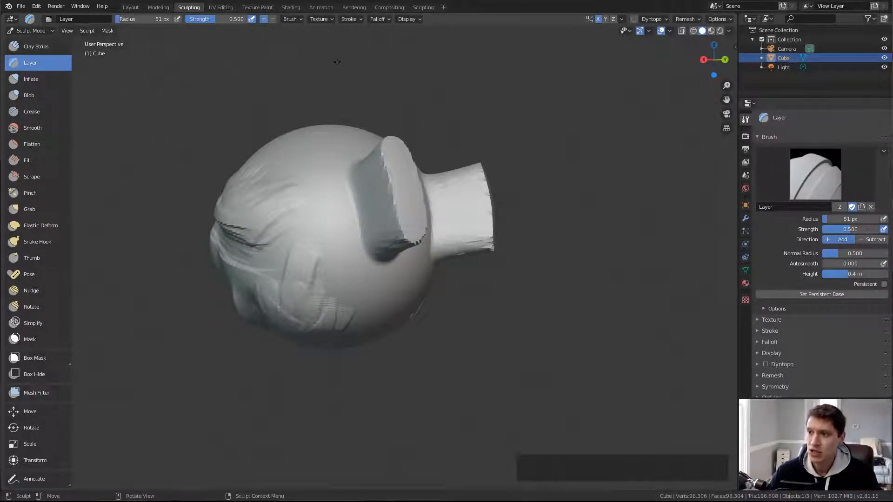
- Set the Layer brush height to 0.1 m and paint low, flat raised patches on the top of the sphere
{"action": "left_click", "coordinate": [289, 20]}
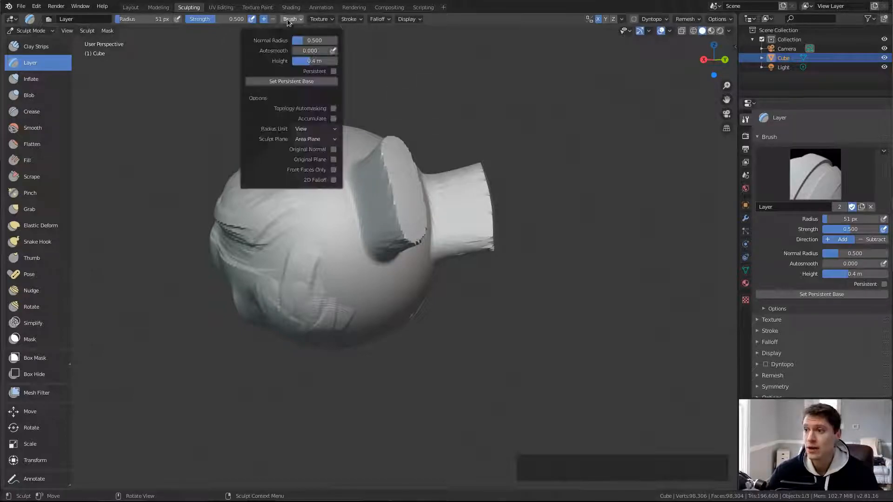
{"action": "left_click", "coordinate": [305, 62]}
{"action": "type", "text": ".1"}
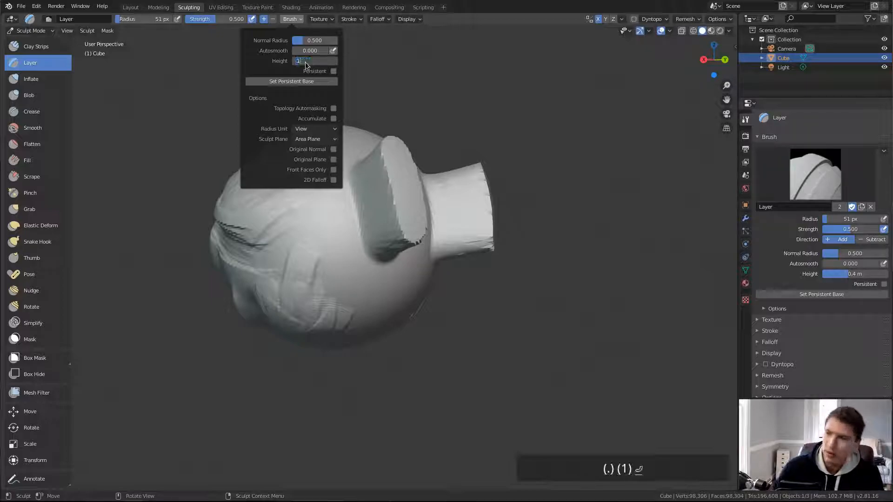
{"action": "key", "text": "Return"}
{"action": "middle_click_drag", "start_coordinate": [286, 172], "coordinate": [286, 199]}
{"action": "mouse_move", "coordinate": [323, 139]}
{"action": "left_mouse_down"}
{"action": "mouse_move", "coordinate": [300, 173]}
{"action": "mouse_move", "coordinate": [336, 138]}
{"action": "left_mouse_up"}
{"action": "middle_click_drag", "start_coordinate": [380, 142], "coordinate": [316, 139]}
{"action": "mouse_move", "coordinate": [316, 139]}
{"action": "left_mouse_down"}
{"action": "mouse_move", "coordinate": [321, 93]}
{"action": "mouse_move", "coordinate": [282, 166]}
{"action": "left_mouse_up"}
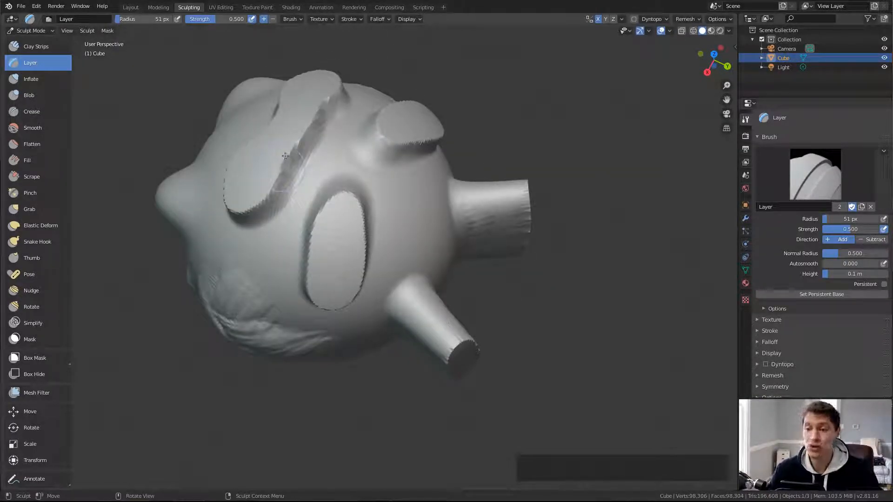
- Undo the last two Layer strokes on the sphere
{"action": "key", "text": "ctrl+z"}
{"action": "key", "text": "ctrl+z"}
{"action": "middle_click_drag", "start_coordinate": [296, 152], "coordinate": [418, 228]}
{"action": "mouse_move", "coordinate": [420, 190]}
{"action": "middle_mouse_down", "text": "ctrl"}
{"action": "mouse_move", "coordinate": [387, 170]}
{"action": "mouse_move", "coordinate": [344, 182]}
{"action": "middle_mouse_up", "text": "ctrl"}
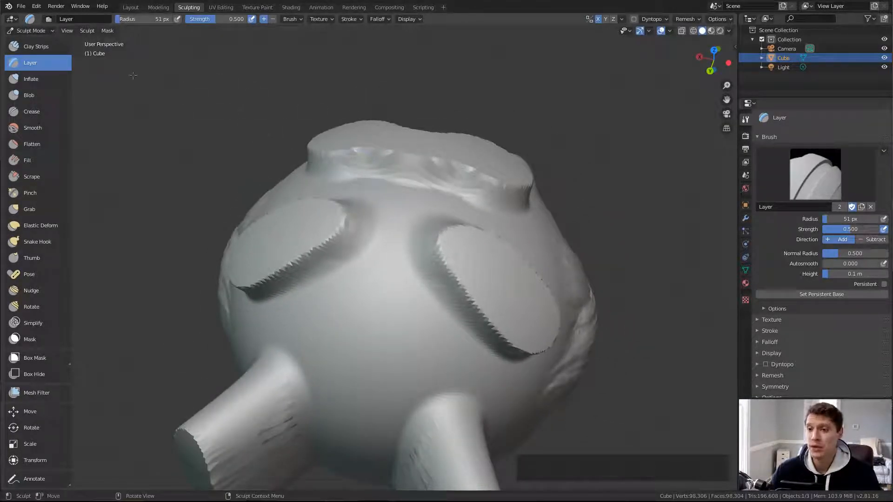
{"action": "left_click", "coordinate": [31, 79]}
{"action": "key", "text": "f"}
{"action": "mouse_move", "coordinate": [344, 195]}
{"action": "middle_mouse_down"}
{"action": "mouse_move", "coordinate": [383, 212]}
{"action": "mouse_move", "coordinate": [326, 219]}
{"action": "middle_mouse_up"}
{"action": "scroll", "coordinate": [383, 212], "scroll_direction": "down", "scroll_amount": 3}
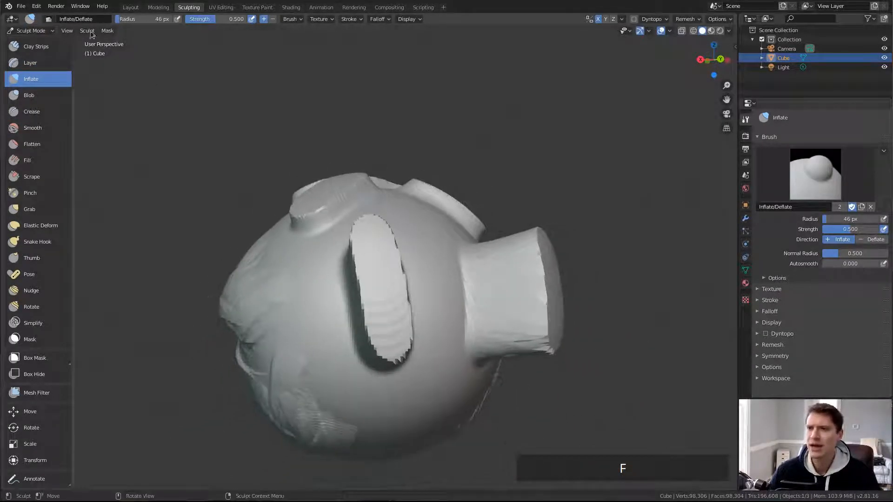
- Reload the file to restore the plain sphere and swell two symmetrical bumps with the Inflate brush at 120 px radius
{"action": "left_click", "coordinate": [21, 6]}
{"action": "left_click", "coordinate": [40, 49]}
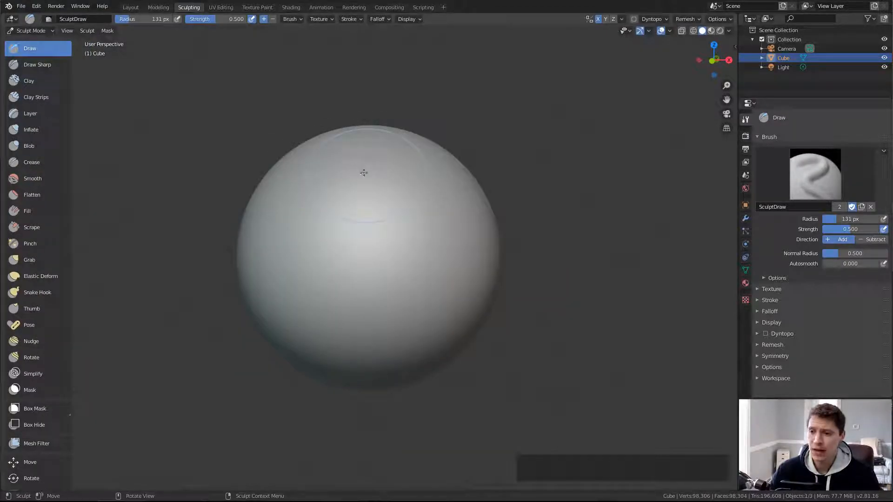
{"action": "left_click", "coordinate": [30, 130]}
{"action": "key", "text": "f"}
{"action": "mouse_move", "coordinate": [305, 225]}
{"action": "left_mouse_down"}
{"action": "mouse_move", "coordinate": [289, 219]}
{"action": "mouse_move", "coordinate": [315, 223]}
{"action": "mouse_move", "coordinate": [263, 242]}
{"action": "mouse_move", "coordinate": [295, 238]}
{"action": "left_mouse_up"}
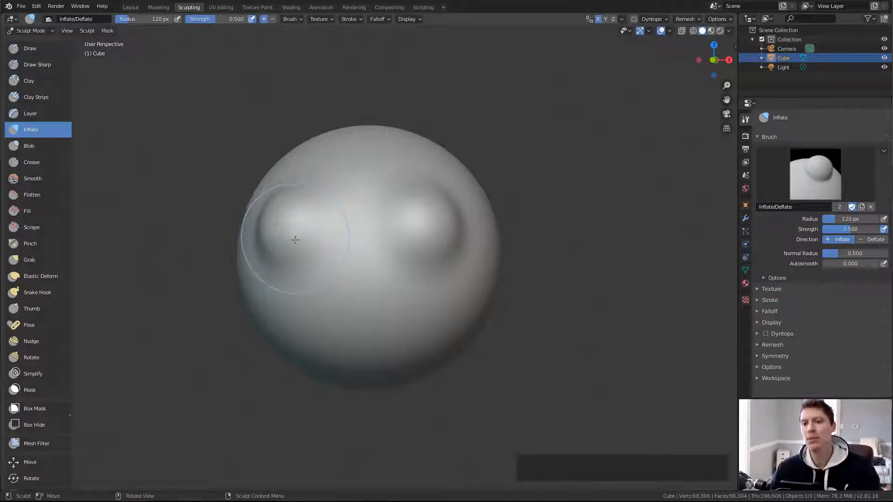
{"action": "middle_click_drag", "start_coordinate": [295, 233], "coordinate": [382, 212]}
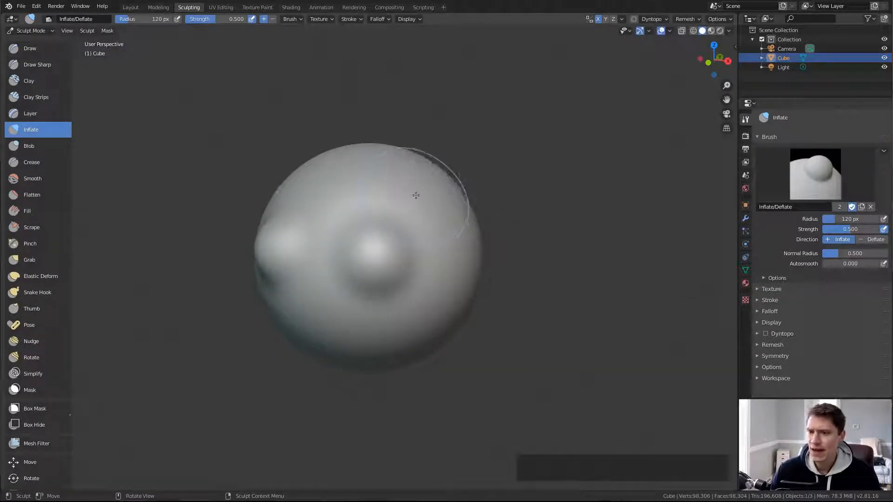
- Pull the upper sides of the sphere outward into two symmetrical ears with the Grab brush at 212 and 191 px radius
{"action": "key", "text": "g"}
{"action": "key", "text": "f"}
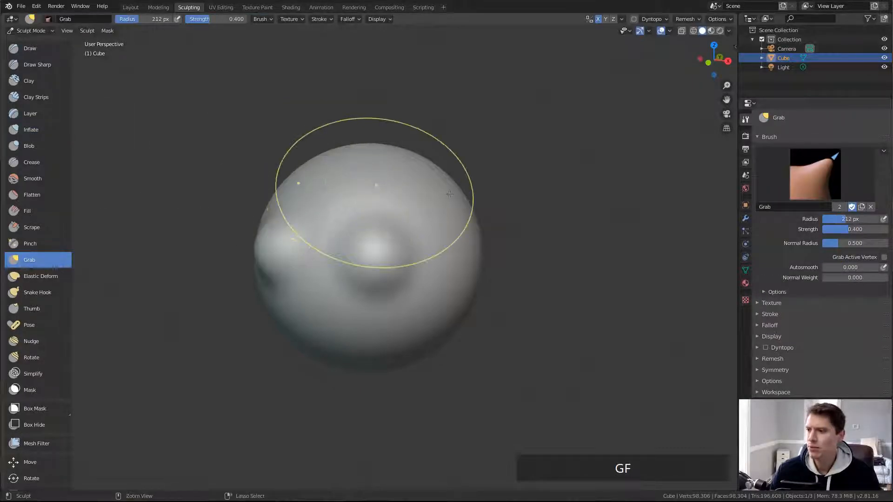
{"action": "left_click_drag", "start_coordinate": [477, 179], "coordinate": [484, 175]}
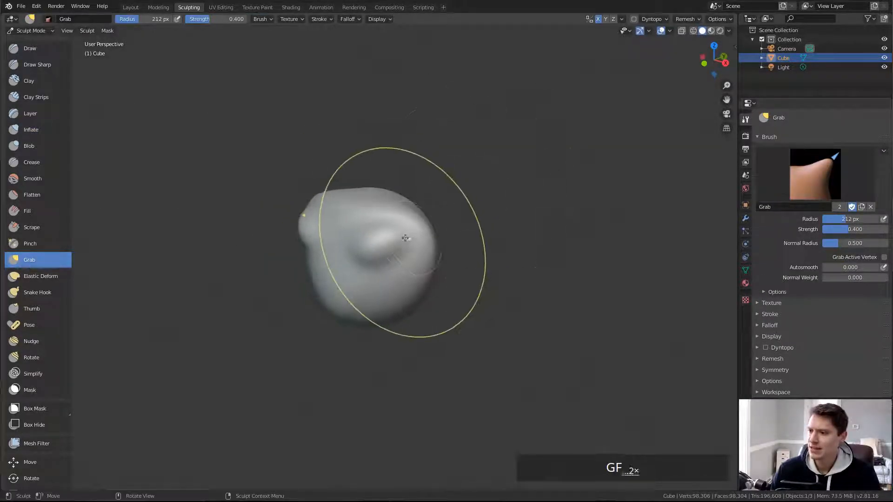
{"action": "key", "text": "f"}
{"action": "left_click", "coordinate": [382, 241]}
{"action": "middle_click_drag", "start_coordinate": [418, 236], "coordinate": [454, 238]}
{"action": "key", "text": "f"}
{"action": "left_click", "coordinate": [459, 236]}
{"action": "left_click_drag", "start_coordinate": [433, 233], "coordinate": [525, 186]}
- Adjust the ear profile from the side and lift the ears with the Grab brush, reducing its radius to 143 px
{"action": "middle_click_drag", "start_coordinate": [511, 195], "coordinate": [368, 209]}
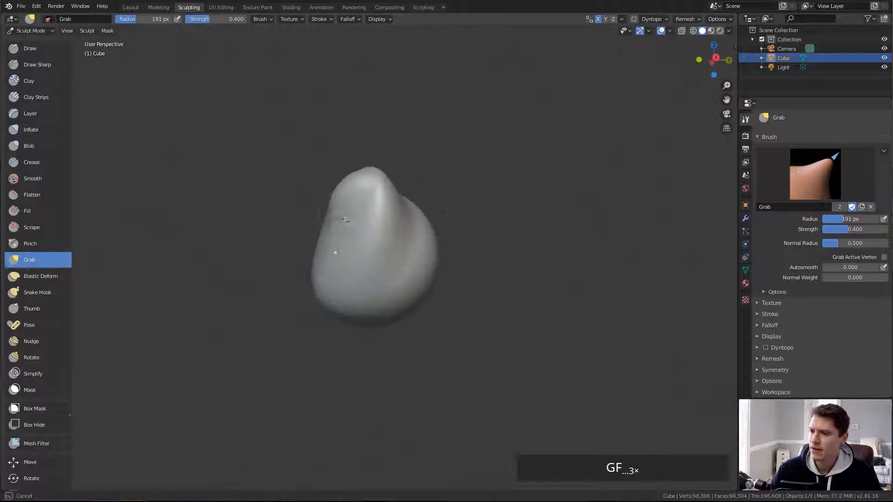
{"action": "left_click_drag", "start_coordinate": [342, 232], "coordinate": [377, 226]}
{"action": "middle_click_drag", "start_coordinate": [372, 223], "coordinate": [507, 216]}
{"action": "scroll", "coordinate": [507, 216], "scroll_direction": "up", "scroll_amount": 1}
{"action": "key", "text": "f"}
{"action": "left_click", "coordinate": [486, 218]}
{"action": "left_click_drag", "start_coordinate": [447, 209], "coordinate": [454, 194]}
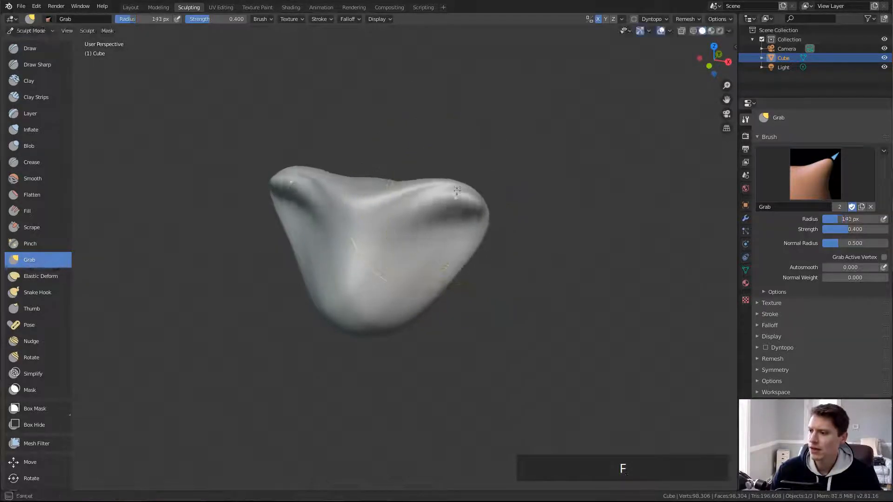
- Pull the ears into a wider, rounder shape with the Grab brush and set its radius to 221 px
{"action": "scroll", "coordinate": [458, 192], "scroll_direction": "up", "scroll_amount": 2}
{"action": "key", "text": "f"}
{"action": "mouse_move", "coordinate": [474, 189]}
{"action": "middle_mouse_down"}
{"action": "mouse_move", "coordinate": [517, 192]}
{"action": "mouse_move", "coordinate": [458, 212]}
{"action": "middle_mouse_up"}
{"action": "left_click", "coordinate": [539, 193]}
{"action": "key", "text": "f"}
{"action": "left_click", "coordinate": [535, 211]}
{"action": "left_click_drag", "start_coordinate": [426, 237], "coordinate": [475, 201]}
{"action": "key", "text": "f"}
{"action": "left_click", "coordinate": [602, 204]}
{"action": "middle_click_drag", "start_coordinate": [480, 191], "coordinate": [167, 124]}
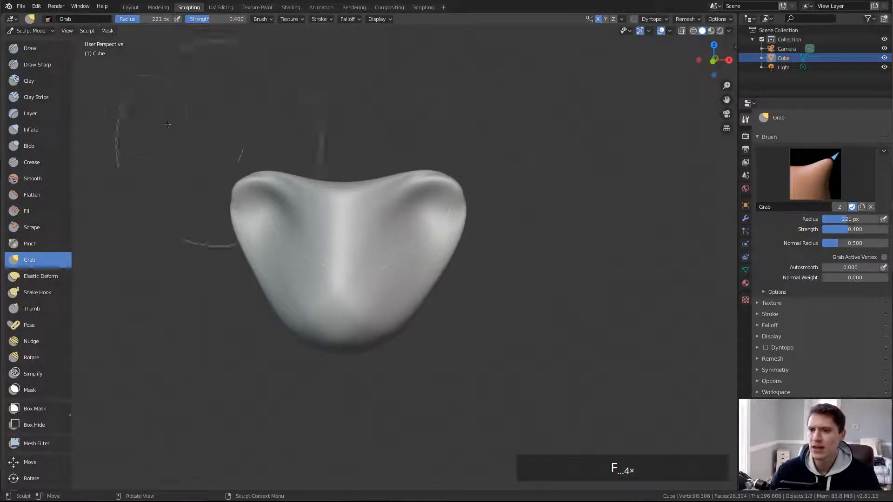
- Swell the ear tips with the Inflate brush, set its radius to 201 px and deflate the inside of the ears
{"action": "left_click", "coordinate": [31, 130]}
{"action": "key", "text": "f"}
{"action": "middle_click_drag", "start_coordinate": [421, 183], "coordinate": [380, 183], "text": "shift"}
{"action": "scroll", "coordinate": [375, 186], "scroll_direction": "up", "scroll_amount": 2}
{"action": "mouse_move", "coordinate": [404, 140]}
{"action": "left_mouse_down"}
{"action": "mouse_move", "coordinate": [346, 133]}
{"action": "mouse_move", "coordinate": [399, 142]}
{"action": "left_mouse_up"}
{"action": "middle_click_drag", "start_coordinate": [377, 165], "coordinate": [334, 169], "text": "shift"}
{"action": "key", "text": "f"}
{"action": "left_click", "coordinate": [348, 172]}
{"action": "mouse_move", "coordinate": [355, 169]}
{"action": "left_mouse_down", "text": "ctrl"}
{"action": "mouse_move", "coordinate": [328, 152]}
{"action": "mouse_move", "coordinate": [340, 148]}
{"action": "mouse_move", "coordinate": [288, 193]}
{"action": "left_mouse_up", "text": "ctrl"}
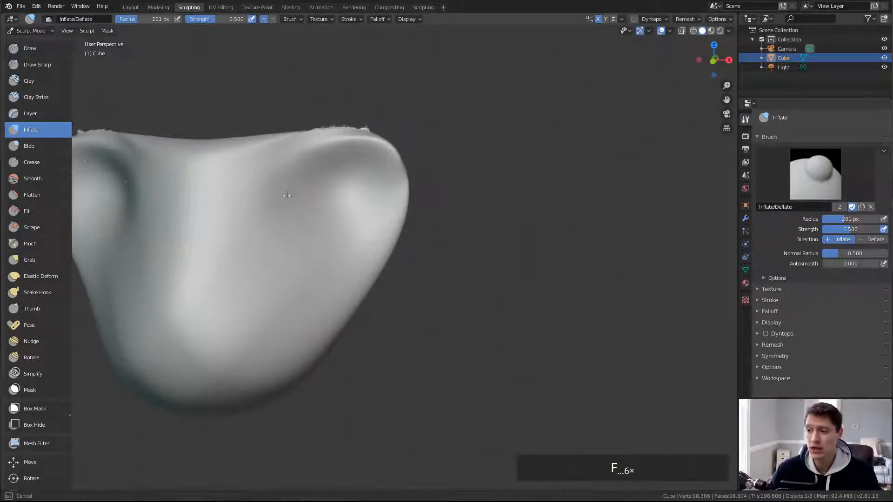
- Thicken the thin rims of the ears with the Inflate brush, finishing at 118 px radius
{"action": "key", "text": "f"}
{"action": "left_click", "coordinate": [343, 172]}
{"action": "middle_click_drag", "start_coordinate": [336, 163], "coordinate": [335, 212]}
{"action": "left_click_drag", "start_coordinate": [339, 168], "coordinate": [334, 179]}
{"action": "middle_click_drag", "start_coordinate": [338, 177], "coordinate": [338, 148]}
{"action": "key", "text": "f"}
{"action": "left_click", "coordinate": [345, 140]}
{"action": "key", "text": "f"}
{"action": "left_click", "coordinate": [366, 137]}
{"action": "mouse_move", "coordinate": [366, 136]}
{"action": "left_mouse_down"}
{"action": "mouse_move", "coordinate": [295, 144]}
{"action": "mouse_move", "coordinate": [346, 140]}
{"action": "left_mouse_up"}
{"action": "middle_click_drag", "start_coordinate": [310, 149], "coordinate": [358, 145]}
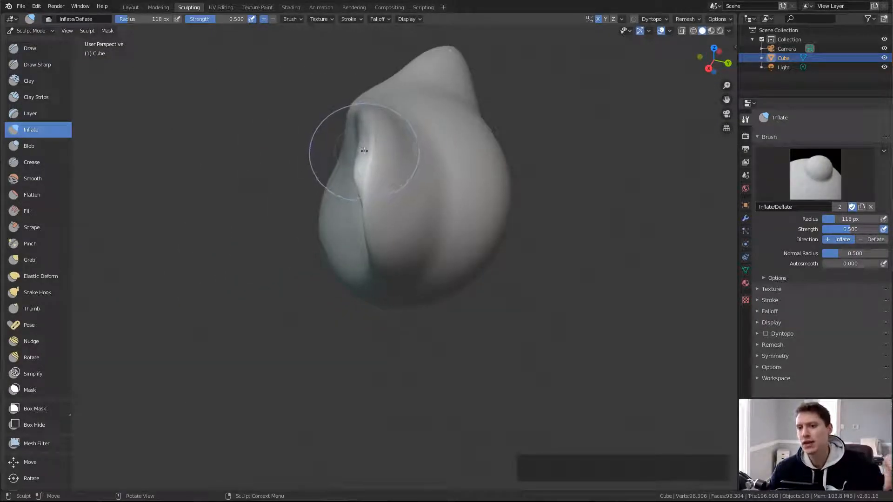
- Reduce the Inflate brush radius to 71 px and sculpt a soft diagonal ridge across the surface below the ear
{"action": "middle_click_drag", "start_coordinate": [495, 154], "coordinate": [524, 126]}
{"action": "key", "text": "f"}
{"action": "left_click", "coordinate": [393, 176]}
{"action": "middle_click_drag", "start_coordinate": [344, 224], "coordinate": [421, 186]}
{"action": "key", "text": "f"}
{"action": "left_click", "coordinate": [400, 185]}
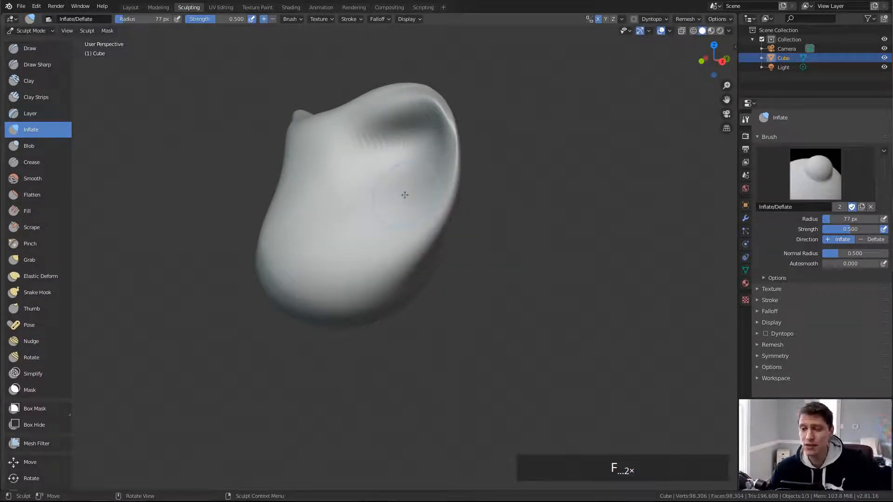
{"action": "middle_click_drag", "start_coordinate": [404, 193], "coordinate": [403, 181], "text": "ctrl"}
{"action": "key", "text": "f"}
{"action": "left_click", "coordinate": [387, 211]}
{"action": "middle_click_drag", "start_coordinate": [387, 211], "coordinate": [406, 194], "text": "shift"}
{"action": "middle_click_drag", "start_coordinate": [406, 195], "coordinate": [418, 183]}
{"action": "key", "text": "f"}
{"action": "left_click", "coordinate": [362, 193]}
{"action": "mouse_move", "coordinate": [362, 193]}
{"action": "left_mouse_down"}
{"action": "mouse_move", "coordinate": [299, 242]}
{"action": "mouse_move", "coordinate": [361, 236]}
{"action": "left_mouse_up"}
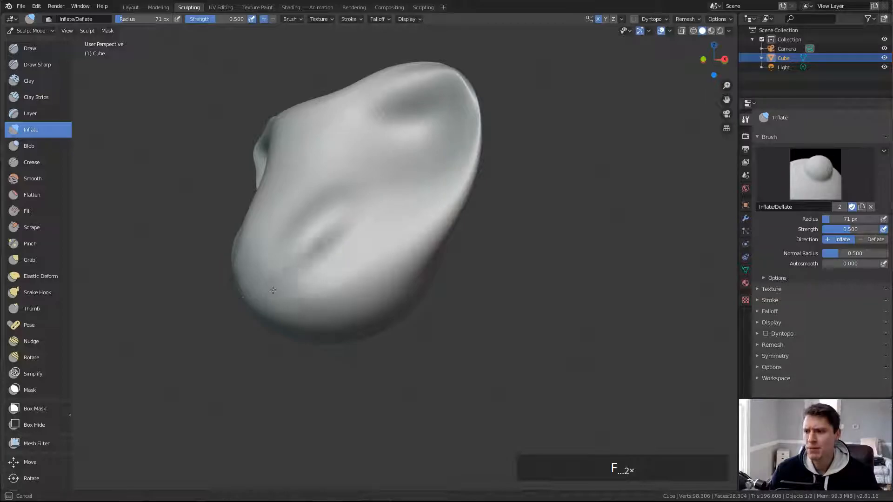
{"action": "middle_click_drag", "start_coordinate": [365, 213], "coordinate": [396, 216]}
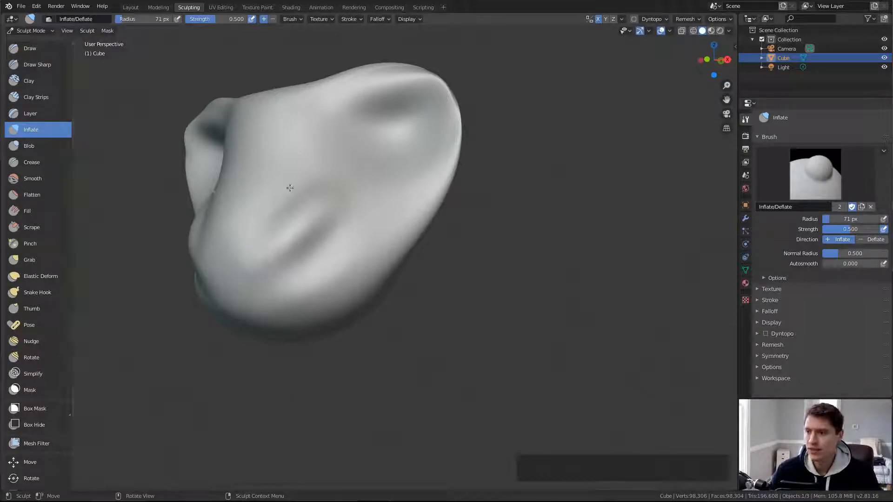
- Raise two symmetrical round eyes on the smooth side of the head with the Blob brush
{"action": "middle_click_drag", "start_coordinate": [306, 194], "coordinate": [333, 205]}
{"action": "scroll", "coordinate": [333, 200], "scroll_direction": "down", "scroll_amount": 1}
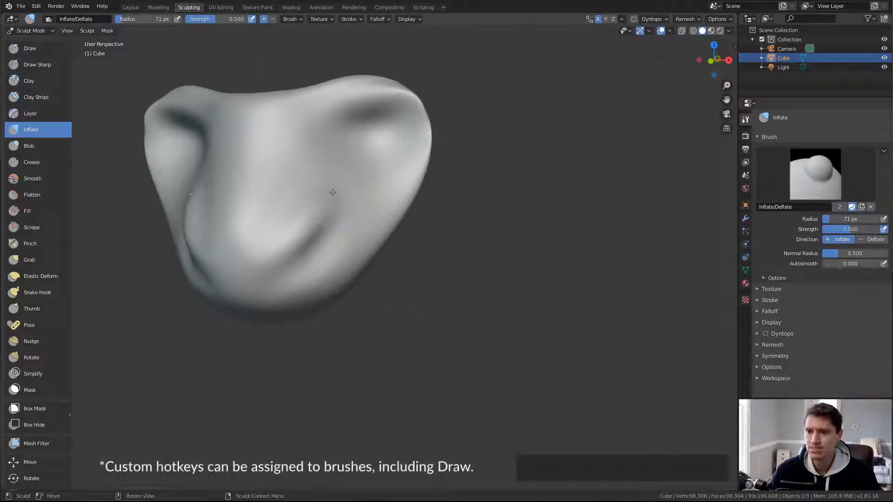
{"action": "left_click", "coordinate": [29, 145]}
{"action": "key", "text": "f"}
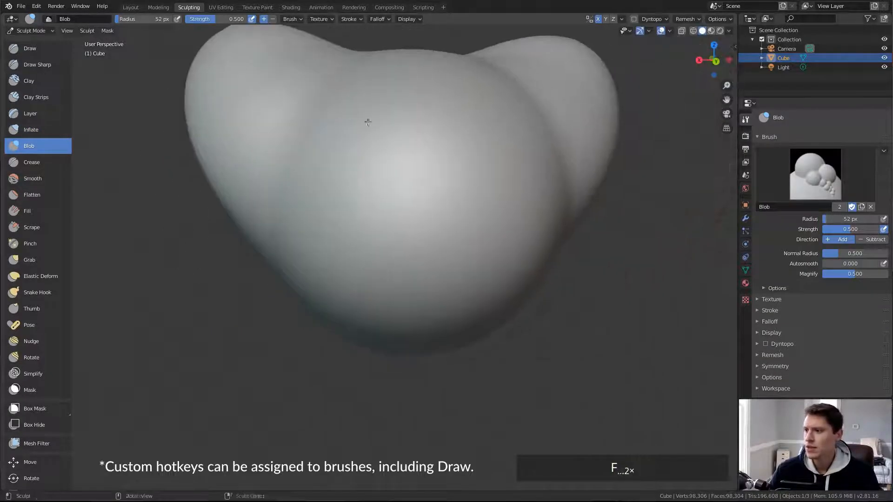
{"action": "scroll", "coordinate": [353, 135], "scroll_direction": "down", "scroll_amount": 2}
{"action": "left_click_drag", "start_coordinate": [358, 161], "coordinate": [361, 164]}
- Swell two muzzle bumps below the eyes with the Inflate brush at 105 px radius, and reduce the radius to 93 px
{"action": "left_click", "coordinate": [48, 129]}
{"action": "mouse_move", "coordinate": [398, 251]}
{"action": "left_mouse_down"}
{"action": "mouse_move", "coordinate": [393, 261]}
{"action": "mouse_move", "coordinate": [417, 253]}
{"action": "mouse_move", "coordinate": [408, 256]}
{"action": "mouse_move", "coordinate": [405, 282]}
{"action": "left_mouse_up"}
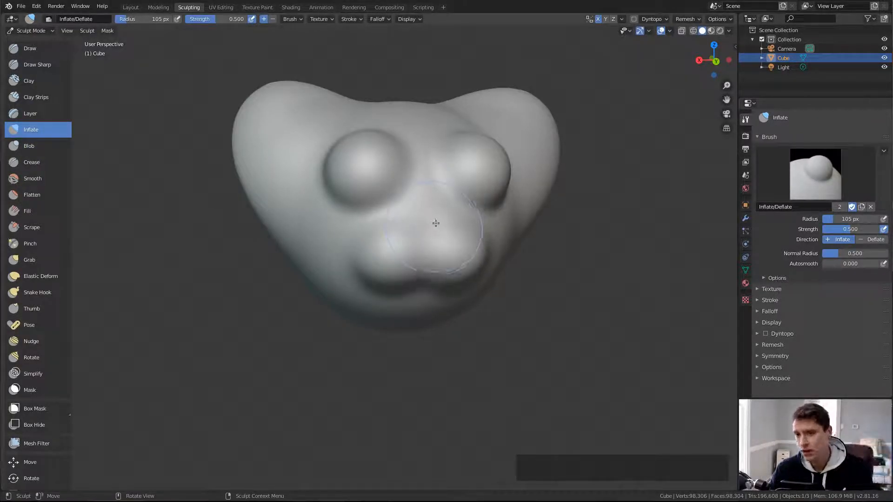
{"action": "scroll", "coordinate": [424, 142], "scroll_direction": "up", "scroll_amount": 1}
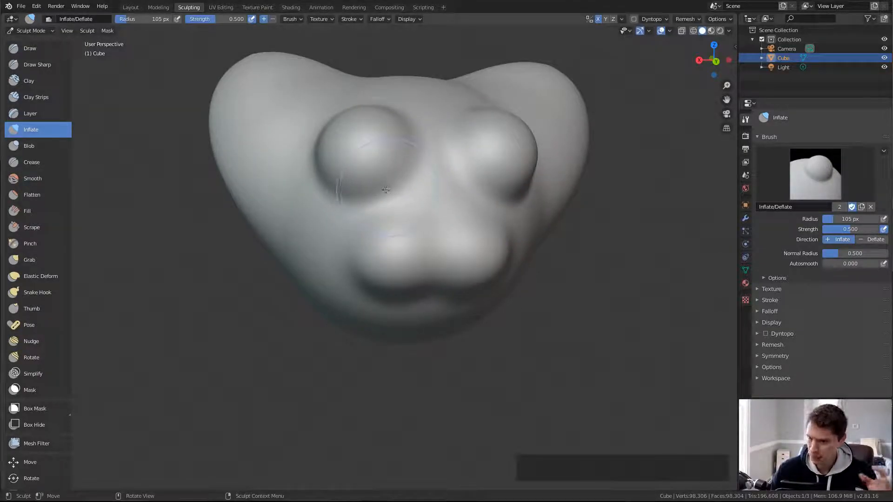
{"action": "key", "text": "f"}
{"action": "left_click", "coordinate": [383, 226]}
{"action": "mouse_move", "coordinate": [383, 227]}
{"action": "middle_mouse_down"}
{"action": "mouse_move", "coordinate": [426, 174]}
{"action": "mouse_move", "coordinate": [406, 181]}
{"action": "middle_mouse_up"}
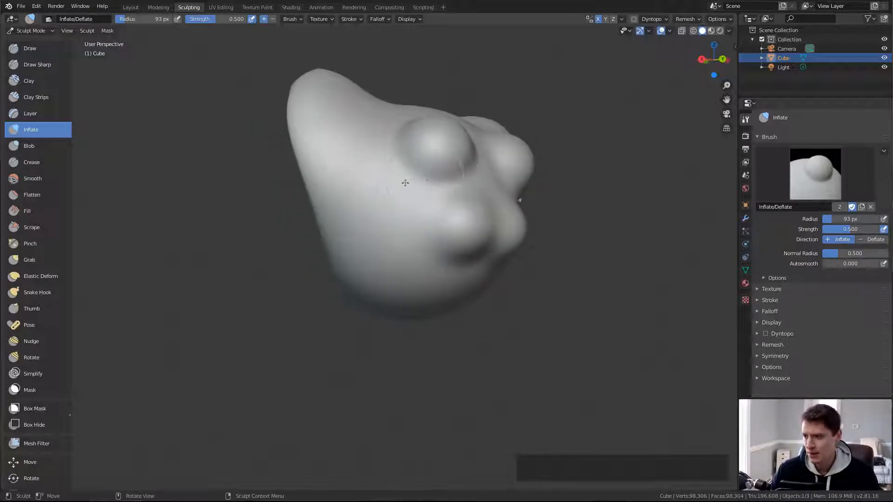
- Switch to the Crease brush, set its radius to 90 px and its direction to Add
{"action": "left_click", "coordinate": [29, 145]}
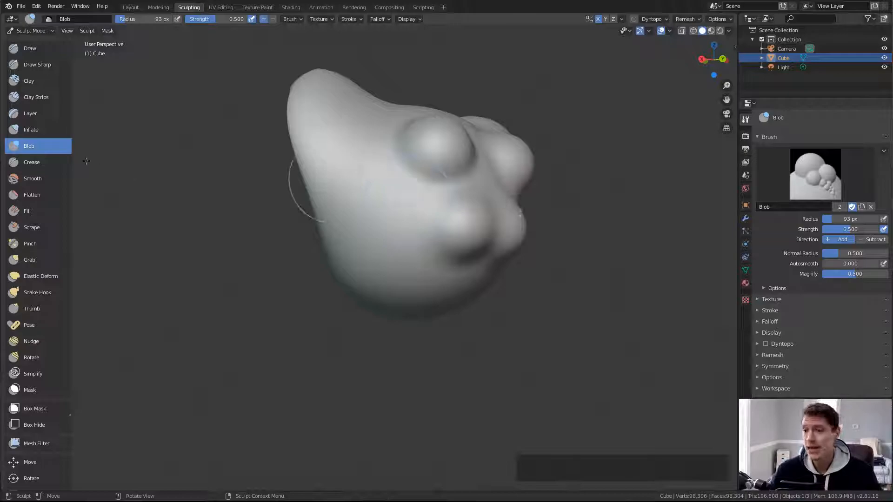
{"action": "left_click", "coordinate": [27, 161]}
{"action": "middle_click_drag", "start_coordinate": [389, 199], "coordinate": [391, 194]}
{"action": "key", "text": "f"}
{"action": "left_click", "coordinate": [391, 193]}
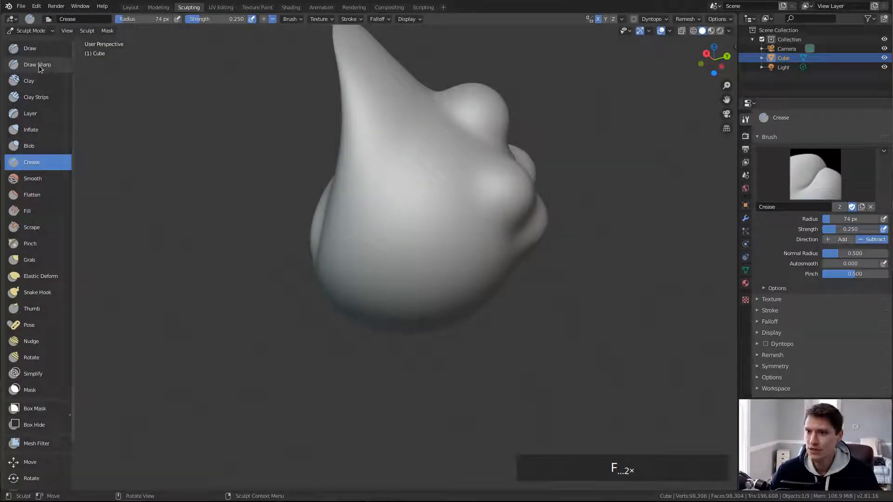
{"action": "key", "text": "f"}
{"action": "left_click", "coordinate": [404, 172]}
{"action": "middle_click_drag", "start_coordinate": [378, 179], "coordinate": [384, 216], "text": "ctrl"}
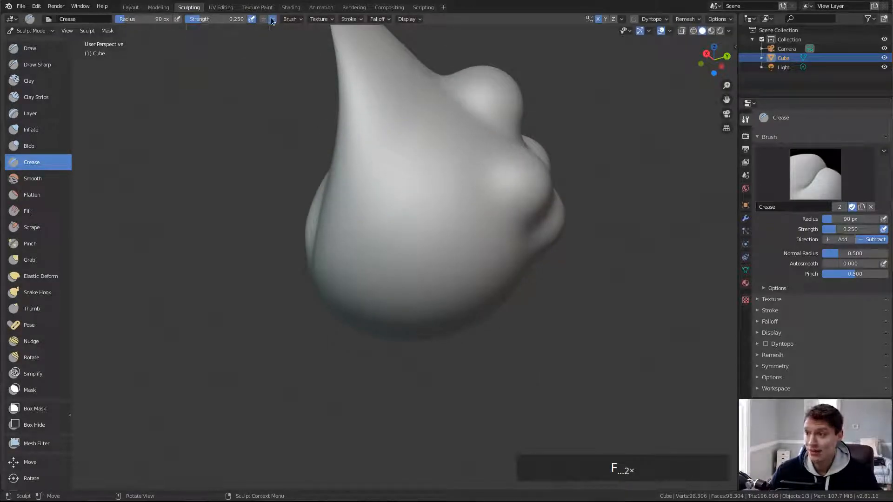
{"action": "left_click", "coordinate": [263, 20]}
- Draw a sharp diagonal ridge on the side of the head with the Crease brush, reducing its radius from 84 to 73 px
{"action": "key", "text": "f"}
{"action": "left_click", "coordinate": [363, 256]}
{"action": "middle_click_drag", "start_coordinate": [354, 218], "coordinate": [356, 227], "text": "ctrl"}
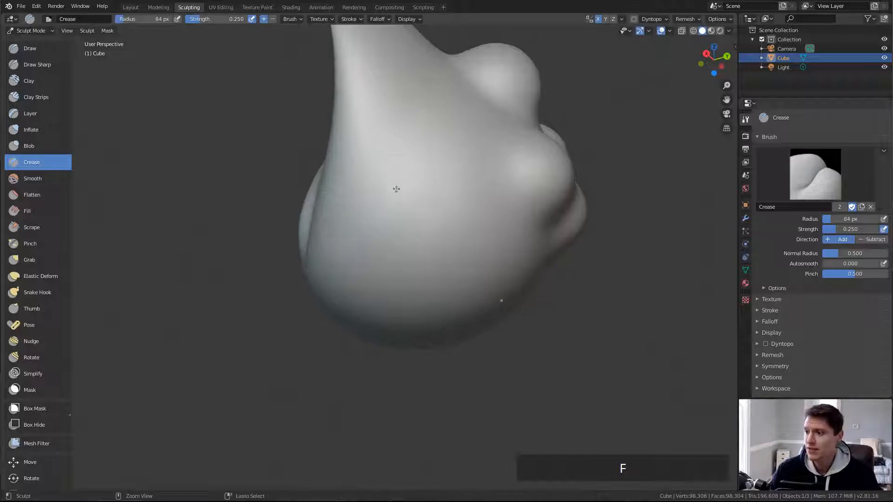
{"action": "left_click_drag", "start_coordinate": [356, 243], "coordinate": [354, 246]}
{"action": "key", "text": "f"}
{"action": "left_click", "coordinate": [411, 171]}
{"action": "left_click_drag", "start_coordinate": [411, 172], "coordinate": [358, 241]}
{"action": "left_click_drag", "start_coordinate": [411, 168], "coordinate": [352, 249]}
{"action": "scroll", "coordinate": [426, 168], "scroll_direction": "up", "scroll_amount": 1}
{"action": "mouse_move", "coordinate": [400, 175]}
{"action": "middle_mouse_down"}
{"action": "mouse_move", "coordinate": [409, 169]}
{"action": "mouse_move", "coordinate": [386, 209]}
{"action": "middle_mouse_up"}
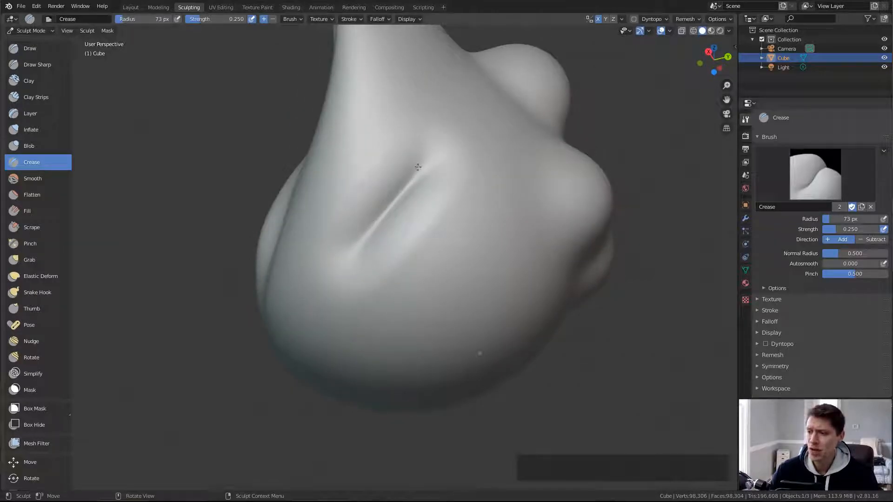
- Turn on the wireframe overlay and carve an inverted Crease stroke alongside the ridge to inspect the pinched mesh
{"action": "left_click", "coordinate": [669, 31]}
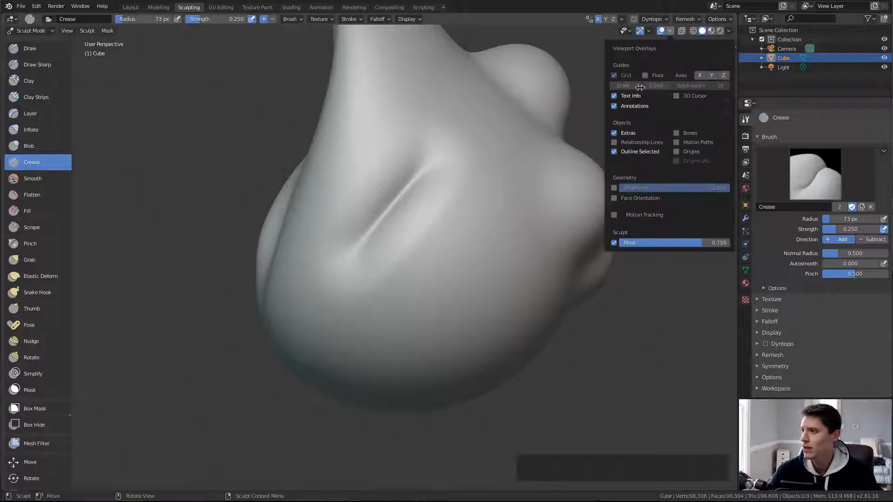
{"action": "left_click", "coordinate": [616, 189]}
{"action": "middle_click_drag", "start_coordinate": [446, 263], "coordinate": [433, 254]}
{"action": "middle_click_drag", "start_coordinate": [434, 253], "coordinate": [526, 224], "text": "ctrl"}
{"action": "left_click_drag", "start_coordinate": [433, 194], "coordinate": [370, 275], "text": "ctrl"}
{"action": "scroll", "coordinate": [400, 233], "scroll_direction": "up", "scroll_amount": 2}
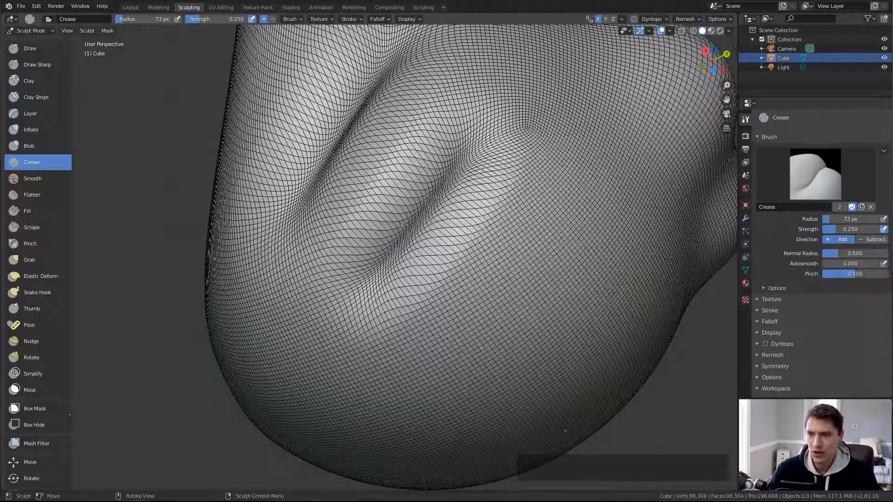
{"action": "scroll", "coordinate": [403, 224], "scroll_direction": "down", "scroll_amount": 2}
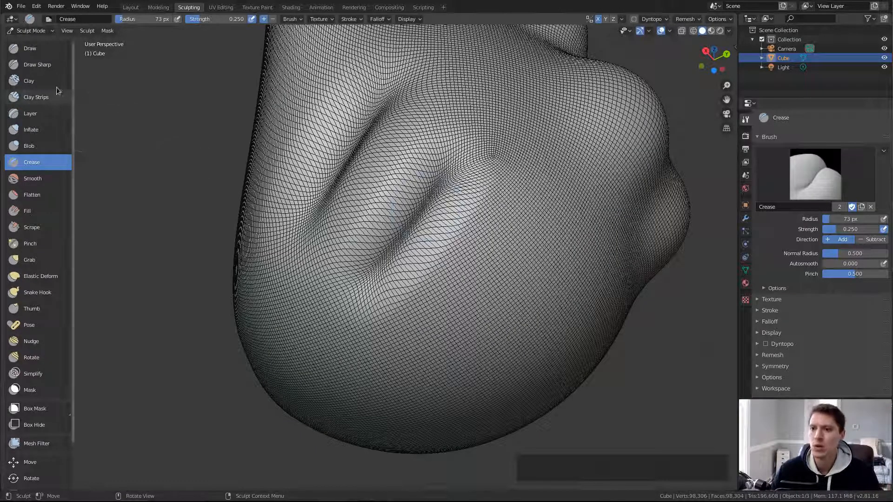
- Carve a diagonal groove with the Draw Sharp brush at 73 px radius beside the two crease strokes on the side of the head
{"action": "left_click", "coordinate": [40, 65]}
{"action": "middle_click_drag", "start_coordinate": [482, 234], "coordinate": [485, 172]}
{"action": "left_click_drag", "start_coordinate": [495, 148], "coordinate": [421, 278]}
{"action": "left_click_drag", "start_coordinate": [482, 177], "coordinate": [455, 227], "text": "ctrl"}
- Turn off the wireframe overlay and set the Draw Sharp brush radius to 83 px
{"action": "left_click", "coordinate": [670, 31]}
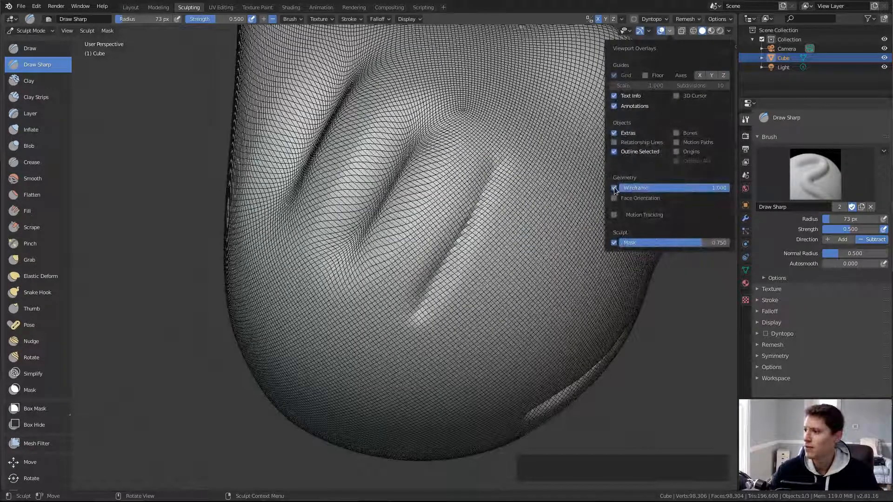
{"action": "left_click", "coordinate": [614, 188]}
{"action": "mouse_move", "coordinate": [409, 187]}
{"action": "middle_mouse_down"}
{"action": "mouse_move", "coordinate": [413, 160]}
{"action": "mouse_move", "coordinate": [422, 180]}
{"action": "middle_mouse_up"}
{"action": "key", "text": "f"}
{"action": "scroll", "coordinate": [404, 195], "scroll_direction": "up", "scroll_amount": 2}
{"action": "key", "text": "f"}
{"action": "left_click", "coordinate": [396, 220]}
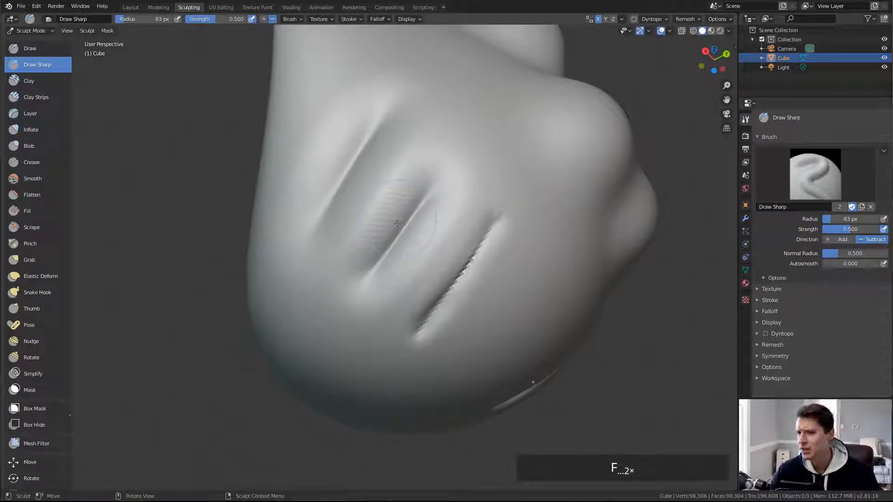
{"action": "middle_click_drag", "start_coordinate": [401, 199], "coordinate": [418, 222], "text": "ctrl"}
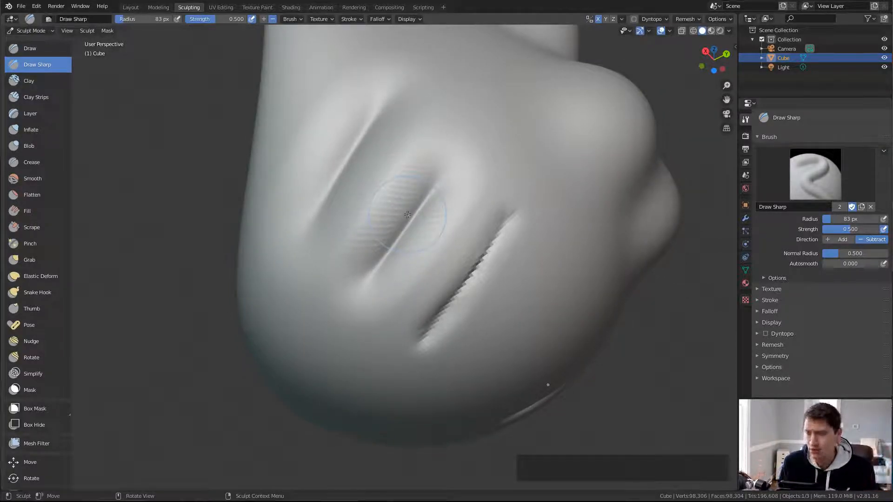
- Lightly smooth the surface around the crease strokes on the side of the head while keeping the Draw Sharp brush
{"action": "left_click_drag", "start_coordinate": [418, 155], "coordinate": [337, 245], "text": "shift"}
{"action": "left_click_drag", "start_coordinate": [473, 198], "coordinate": [423, 261], "text": "shift"}
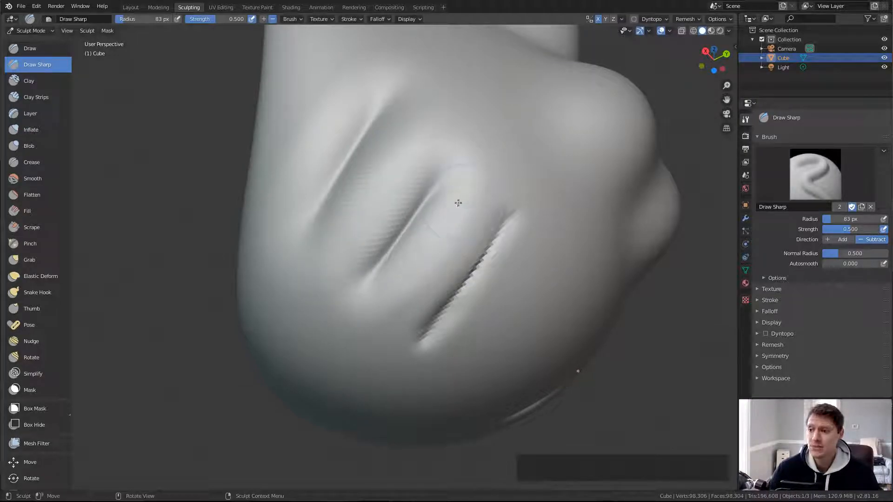
{"action": "middle_click_drag", "start_coordinate": [453, 205], "coordinate": [469, 189]}
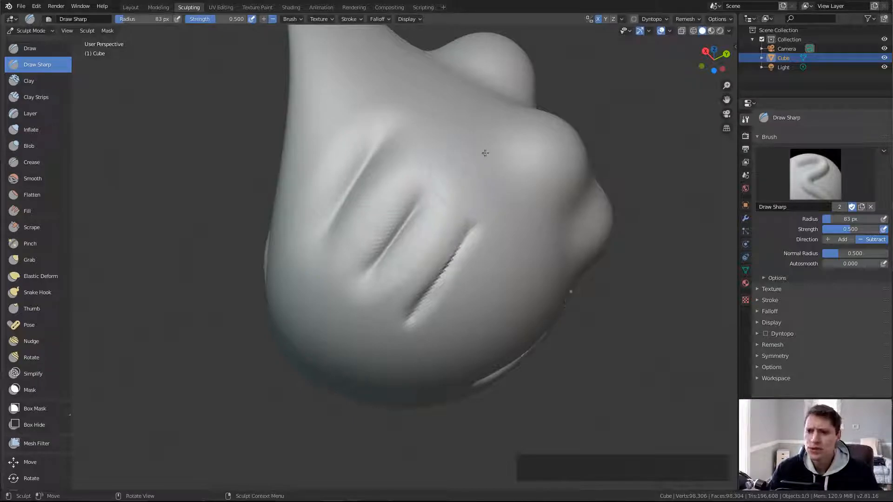
- Switch to the Smooth brush, set its radius to 97 px and soften the raised crease ridge on the side of the head
{"action": "left_click", "coordinate": [33, 180]}
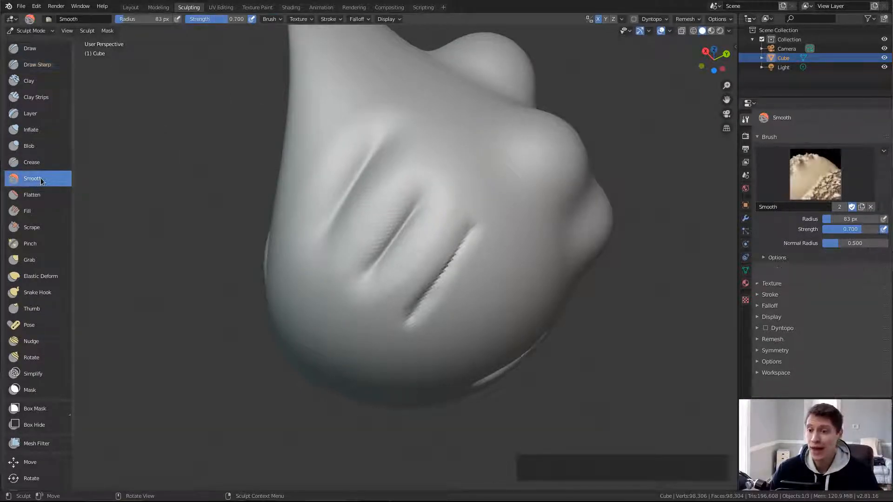
{"action": "middle_click_drag", "start_coordinate": [346, 197], "coordinate": [356, 190]}
{"action": "key", "text": "f"}
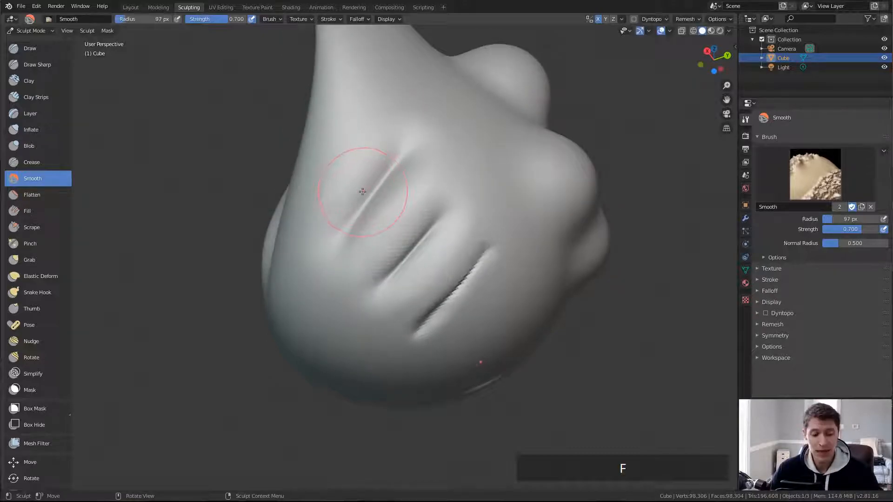
{"action": "mouse_move", "coordinate": [394, 173]}
{"action": "left_mouse_down"}
{"action": "mouse_move", "coordinate": [368, 195]}
{"action": "mouse_move", "coordinate": [386, 168]}
{"action": "mouse_move", "coordinate": [325, 194]}
{"action": "left_mouse_up"}
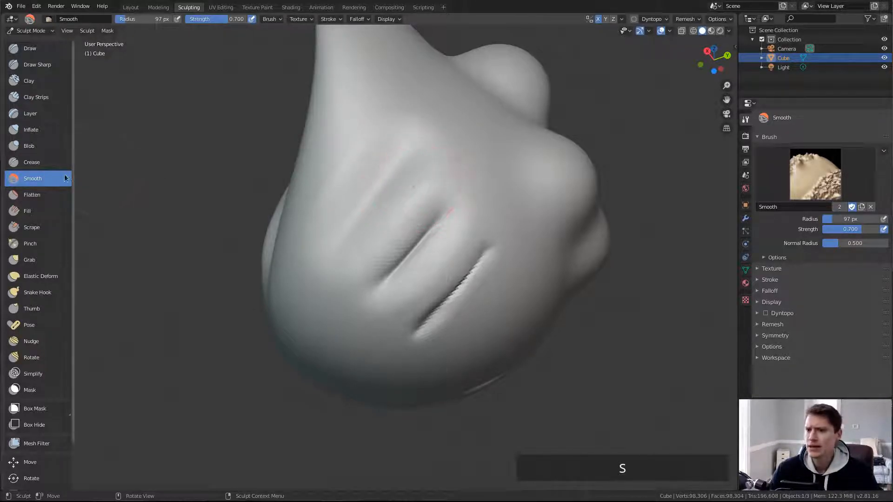
{"action": "left_click", "coordinate": [37, 162]}
{"action": "left_click", "coordinate": [54, 87]}
{"action": "key", "text": "shift+s"}
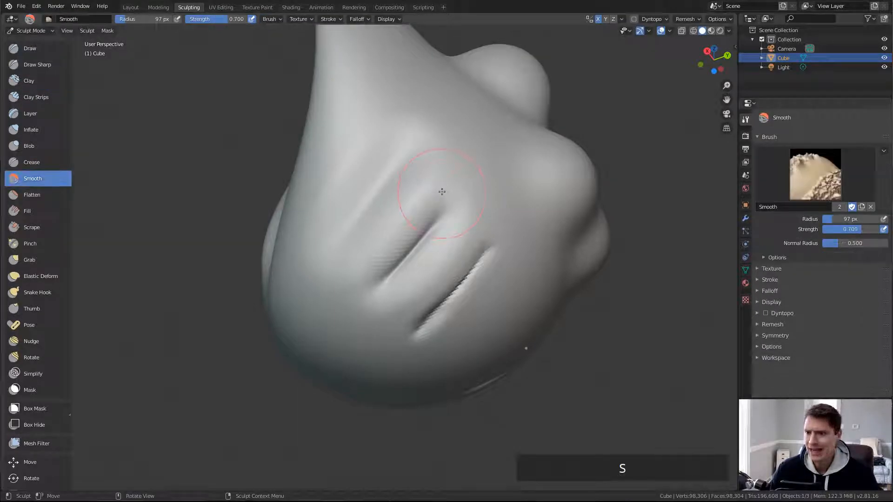
- Smooth away the two remaining grooves on the side of the head with the Smooth brush
{"action": "mouse_move", "coordinate": [433, 187]}
{"action": "middle_mouse_down"}
{"action": "mouse_move", "coordinate": [409, 189]}
{"action": "mouse_move", "coordinate": [424, 200]}
{"action": "middle_mouse_up"}
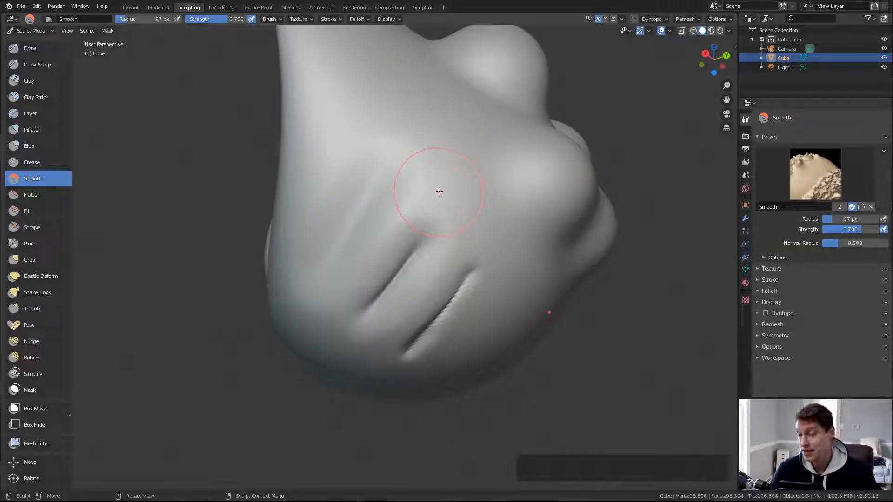
{"action": "middle_click_drag", "start_coordinate": [424, 190], "coordinate": [405, 188]}
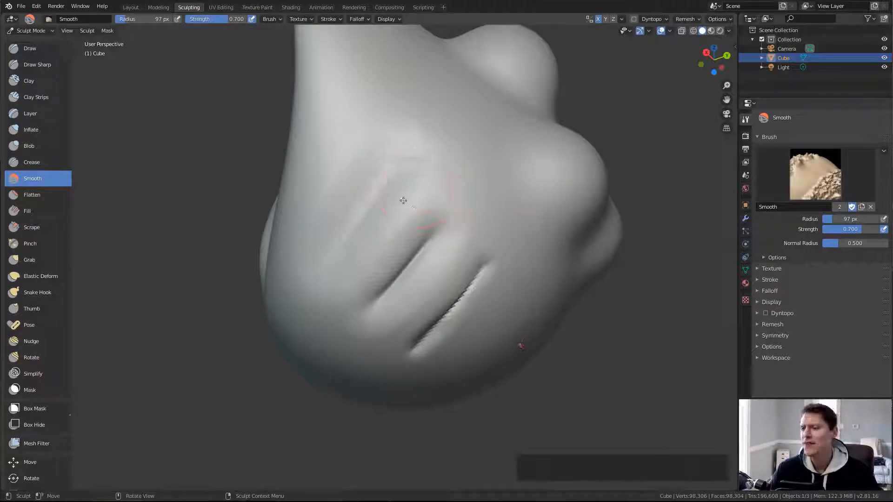
{"action": "middle_click_drag", "start_coordinate": [431, 184], "coordinate": [415, 194]}
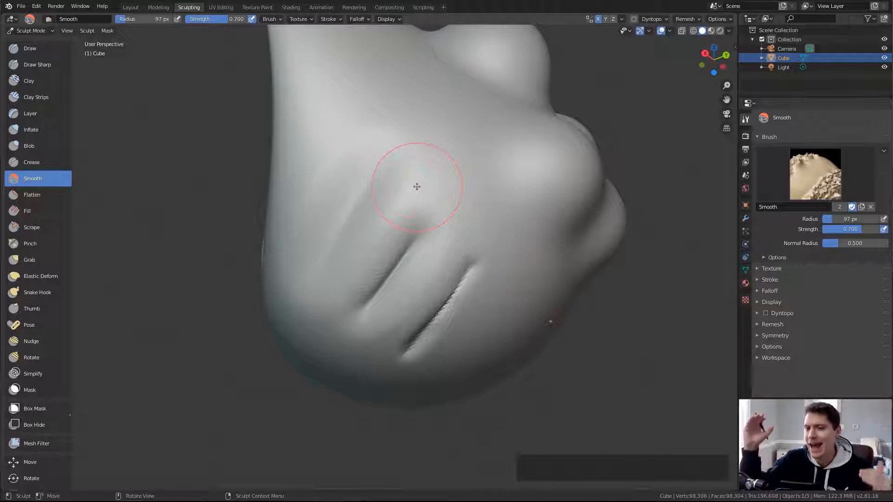
{"action": "mouse_move", "coordinate": [414, 250]}
{"action": "left_mouse_down"}
{"action": "mouse_move", "coordinate": [367, 307]}
{"action": "mouse_move", "coordinate": [409, 221]}
{"action": "mouse_move", "coordinate": [354, 276]}
{"action": "left_mouse_up"}
{"action": "mouse_move", "coordinate": [372, 307]}
{"action": "left_mouse_down"}
{"action": "mouse_move", "coordinate": [462, 265]}
{"action": "mouse_move", "coordinate": [465, 285]}
{"action": "mouse_move", "coordinate": [468, 257]}
{"action": "left_mouse_up"}
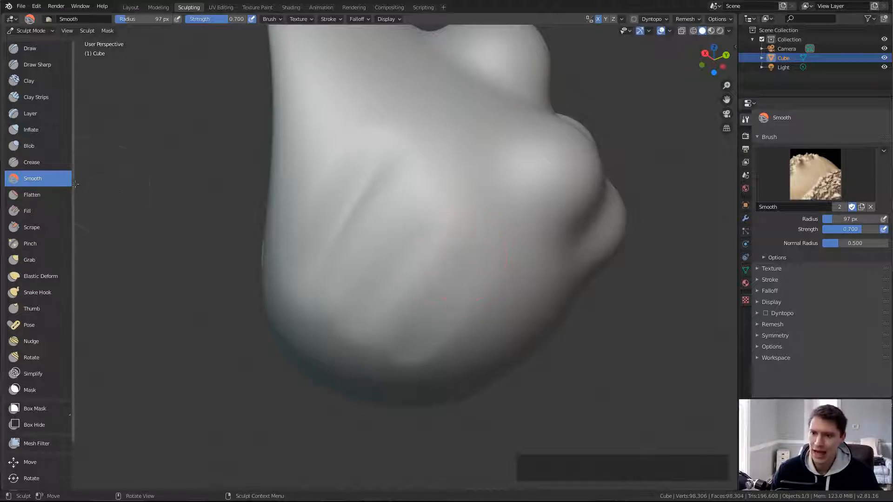
- Switch to the Flatten brush, flatten the area of the smoothed ridge on the side of the head, and reduce the radius to 77 px
{"action": "left_click", "coordinate": [32, 194]}
{"action": "key", "text": "f"}
{"action": "scroll", "coordinate": [366, 177], "scroll_direction": "down", "scroll_amount": 1}
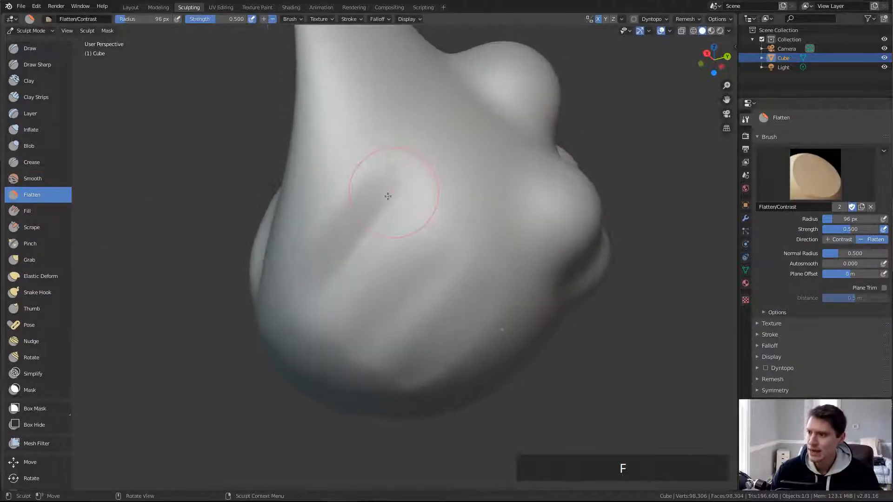
{"action": "key", "text": "f"}
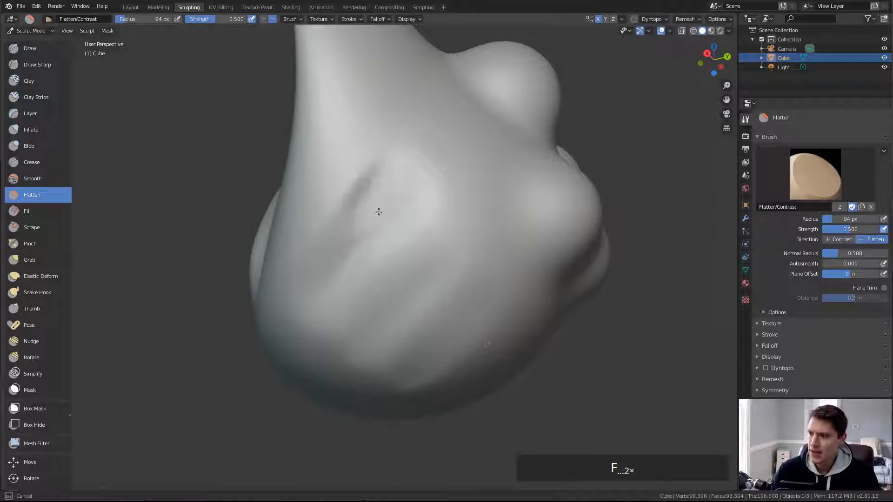
{"action": "left_click", "coordinate": [389, 223]}
- Set the Flatten brush radius to 102 px and flatten a broad patch on the side of the head
{"action": "middle_click_drag", "start_coordinate": [461, 173], "coordinate": [388, 199]}
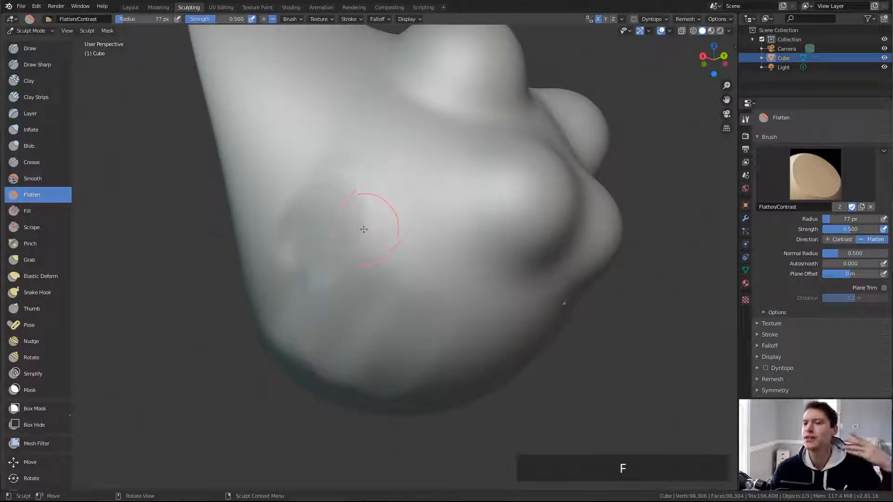
{"action": "key", "text": "f"}
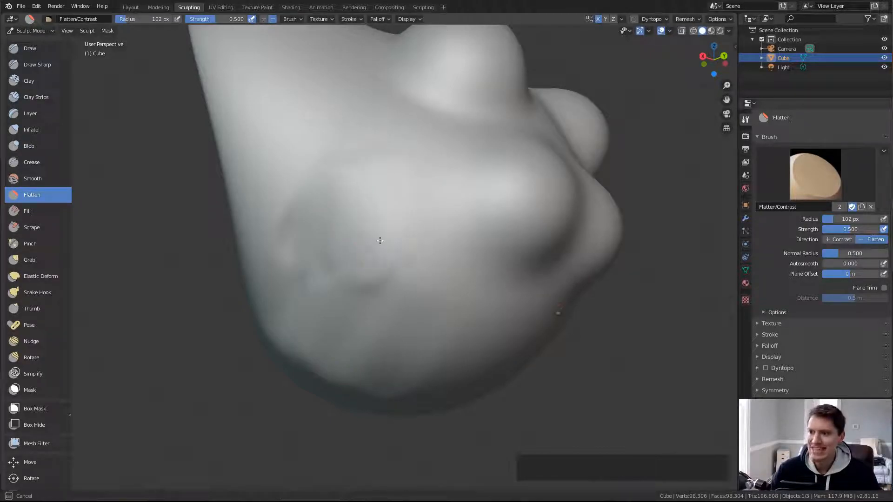
{"action": "left_click", "coordinate": [379, 222]}
{"action": "middle_click_drag", "start_coordinate": [399, 205], "coordinate": [400, 210]}
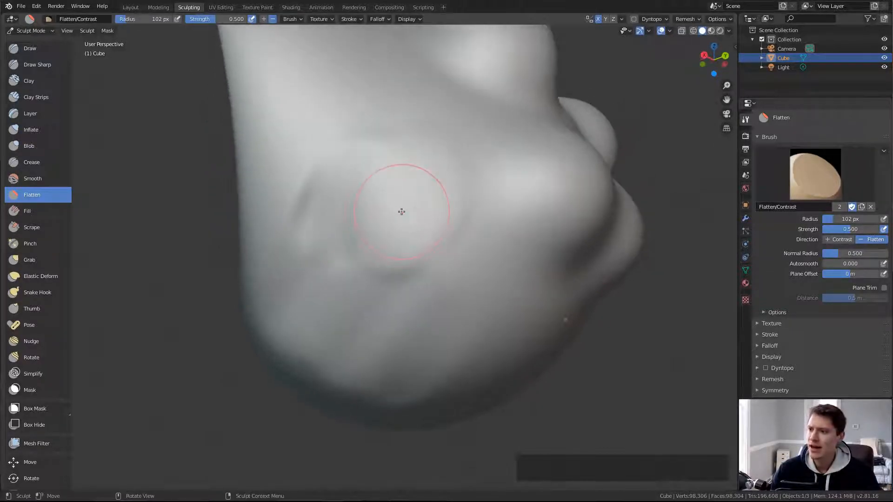
{"action": "left_click_drag", "start_coordinate": [403, 197], "coordinate": [403, 227]}
{"action": "middle_click_drag", "start_coordinate": [386, 239], "coordinate": [369, 229]}
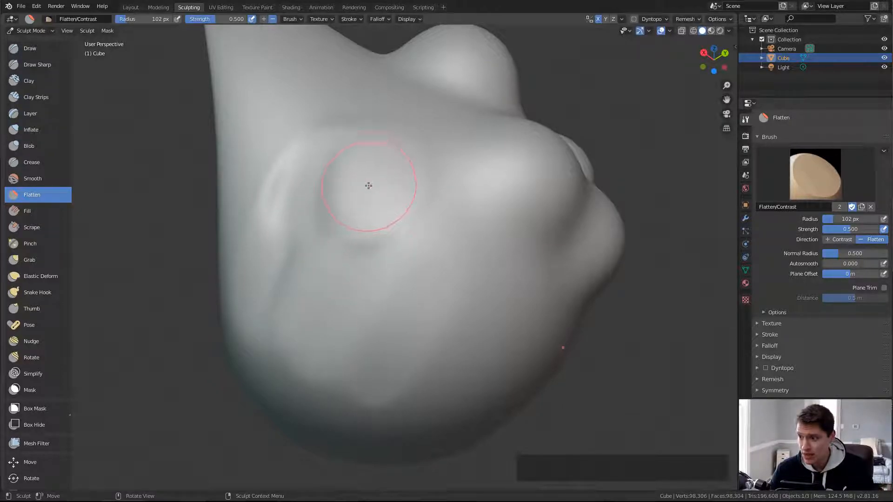
- Flatten the rounded tips of the eye bulge and the muzzle bump below it with the Flatten brush, undoing one extra stroke
{"action": "mouse_move", "coordinate": [431, 182]}
{"action": "middle_mouse_down"}
{"action": "mouse_move", "coordinate": [390, 182]}
{"action": "mouse_move", "coordinate": [404, 187]}
{"action": "middle_mouse_up"}
{"action": "scroll", "coordinate": [405, 187], "scroll_direction": "down", "scroll_amount": 1}
{"action": "left_click_drag", "start_coordinate": [409, 200], "coordinate": [407, 209]}
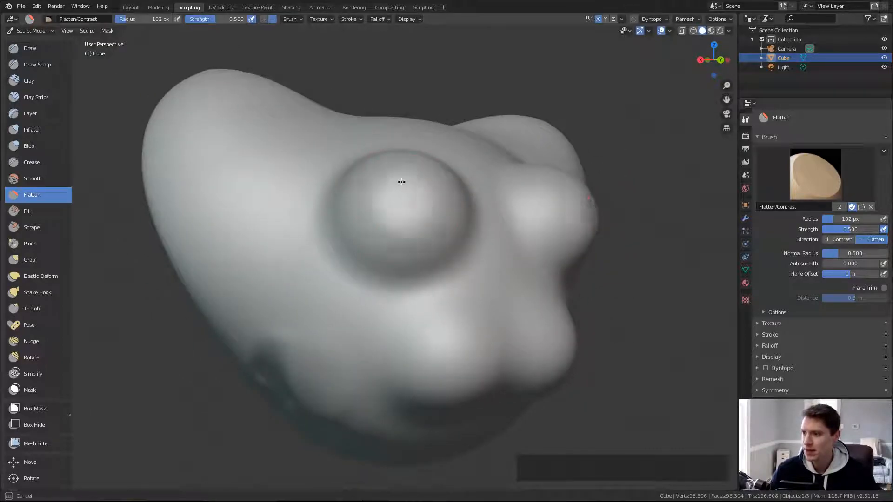
{"action": "left_click_drag", "start_coordinate": [411, 180], "coordinate": [405, 194]}
{"action": "scroll", "coordinate": [470, 177], "scroll_direction": "up", "scroll_amount": 1}
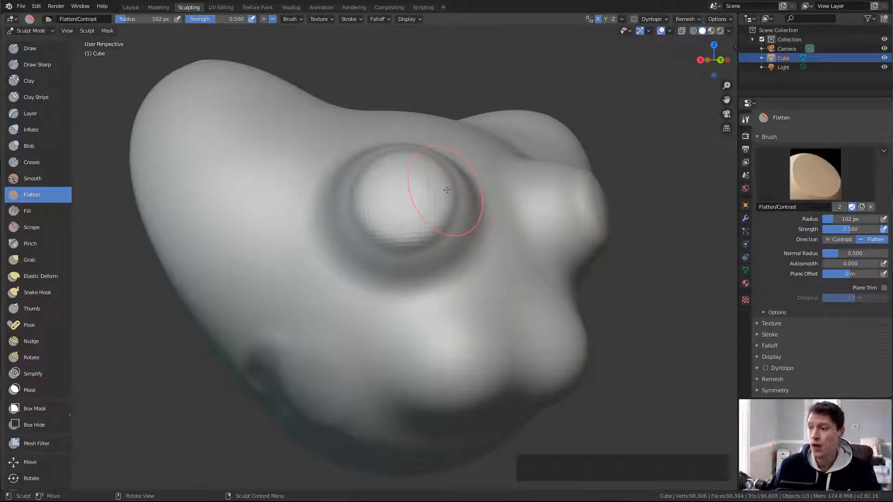
{"action": "key", "text": "ctrl+z"}
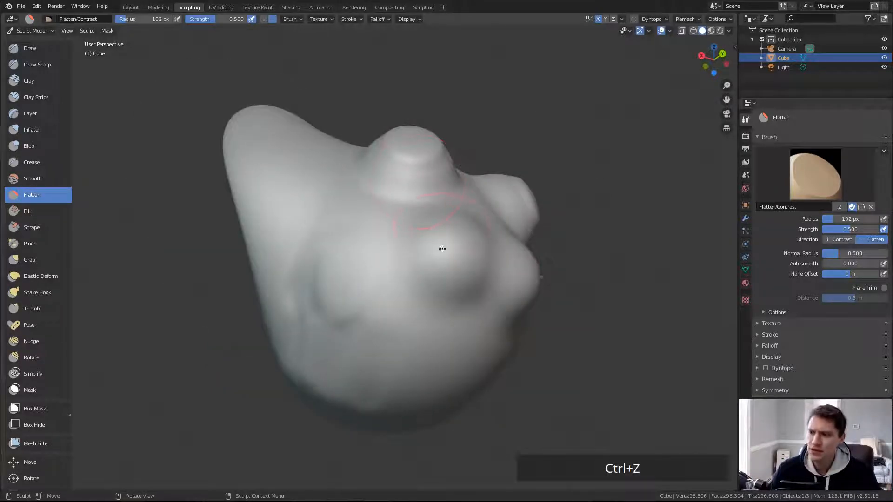
{"action": "mouse_move", "coordinate": [442, 247]}
{"action": "left_mouse_down"}
{"action": "mouse_move", "coordinate": [451, 256]}
{"action": "mouse_move", "coordinate": [419, 273]}
{"action": "mouse_move", "coordinate": [466, 243]}
{"action": "left_mouse_up"}
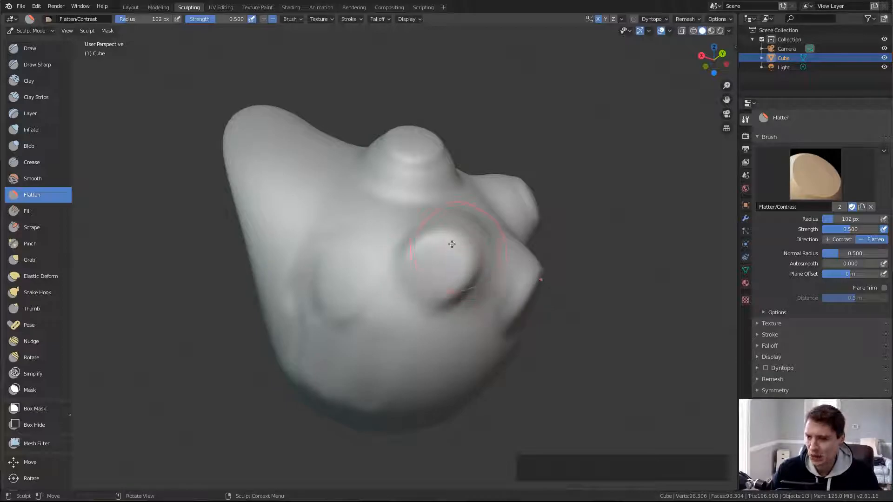
{"action": "middle_click_drag", "start_coordinate": [444, 254], "coordinate": [424, 235]}
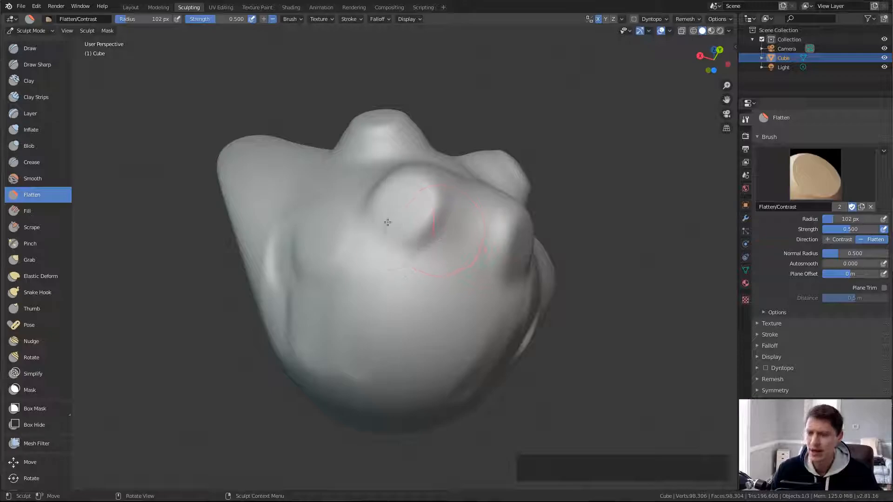
- Switch to the Fill brush and fill the hollow on the side of the head below the muzzle bump at 102 px radius
{"action": "left_click", "coordinate": [28, 211]}
{"action": "mouse_move", "coordinate": [360, 229]}
{"action": "left_mouse_down"}
{"action": "mouse_move", "coordinate": [347, 237]}
{"action": "mouse_move", "coordinate": [433, 247]}
{"action": "left_mouse_up"}
{"action": "middle_click_drag", "start_coordinate": [433, 247], "coordinate": [434, 219]}
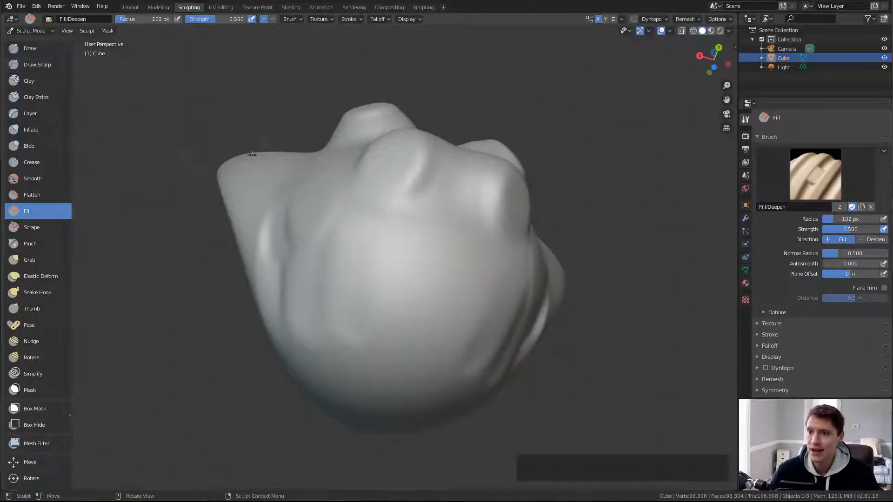
- Carve a deep groove below the muzzle bump with the Draw Sharp brush at 90 px radius, undoing the trial strokes first
{"action": "left_click", "coordinate": [37, 64]}
{"action": "key", "text": "f"}
{"action": "left_click", "coordinate": [389, 275]}
{"action": "key", "text": "ctrl+z"}
{"action": "key", "text": "ctrl+z"}
{"action": "key", "text": "ctrl+z"}
{"action": "left_click_drag", "start_coordinate": [368, 321], "coordinate": [366, 330]}
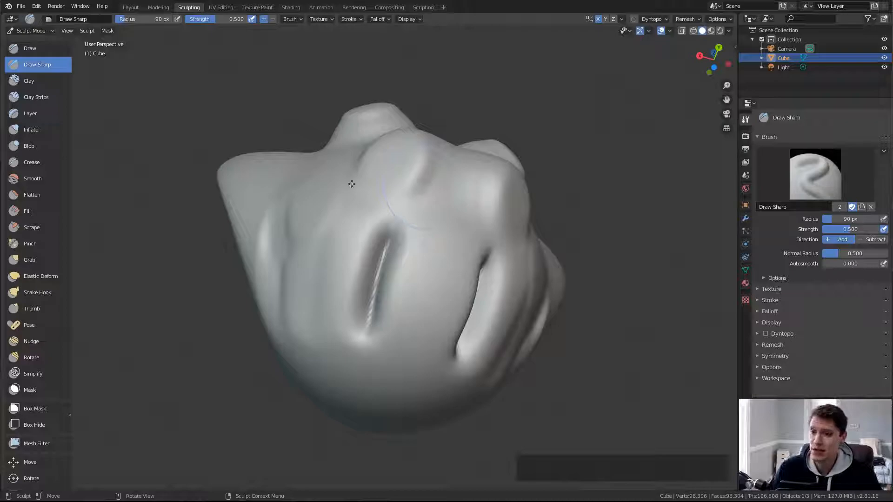
- Switch to the Fill brush, set its radius to 72 px and fill in the bottom of the deep groove
{"action": "left_click", "coordinate": [27, 211]}
{"action": "scroll", "coordinate": [400, 258], "scroll_direction": "up", "scroll_amount": 3}
{"action": "key", "text": "f"}
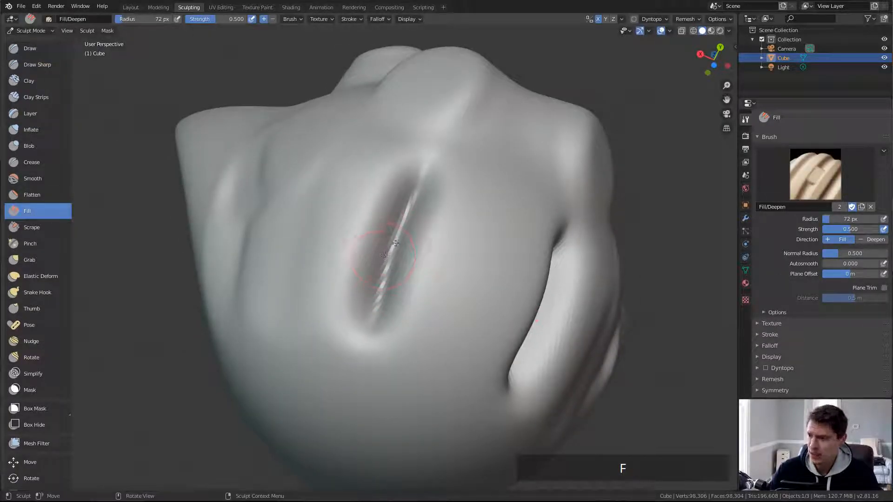
{"action": "mouse_move", "coordinate": [406, 220]}
{"action": "left_mouse_down"}
{"action": "mouse_move", "coordinate": [389, 274]}
{"action": "mouse_move", "coordinate": [409, 196]}
{"action": "mouse_move", "coordinate": [386, 289]}
{"action": "mouse_move", "coordinate": [411, 190]}
{"action": "mouse_move", "coordinate": [386, 261]}
{"action": "mouse_move", "coordinate": [412, 196]}
{"action": "mouse_move", "coordinate": [386, 293]}
{"action": "mouse_move", "coordinate": [390, 253]}
{"action": "left_mouse_up"}
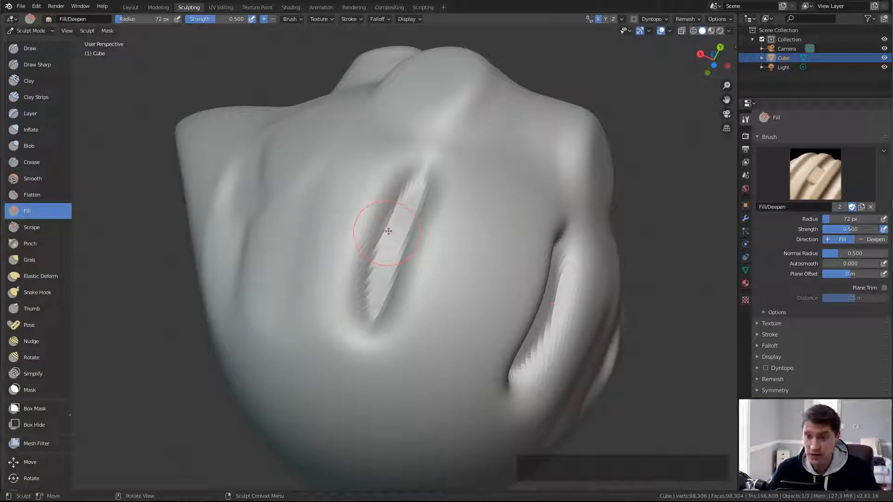
- Draw a shorter sharp stroke beside the filled groove with the Draw Sharp brush at 66 px radius
{"action": "left_click", "coordinate": [32, 68]}
{"action": "key", "text": "f"}
{"action": "mouse_move", "coordinate": [337, 226]}
{"action": "middle_mouse_down"}
{"action": "mouse_move", "coordinate": [367, 219]}
{"action": "mouse_move", "coordinate": [368, 174]}
{"action": "middle_mouse_up"}
{"action": "left_click_drag", "start_coordinate": [368, 174], "coordinate": [325, 247]}
{"action": "middle_click_drag", "start_coordinate": [412, 183], "coordinate": [415, 204]}
{"action": "middle_click_drag", "start_coordinate": [416, 204], "coordinate": [410, 196], "text": "ctrl"}
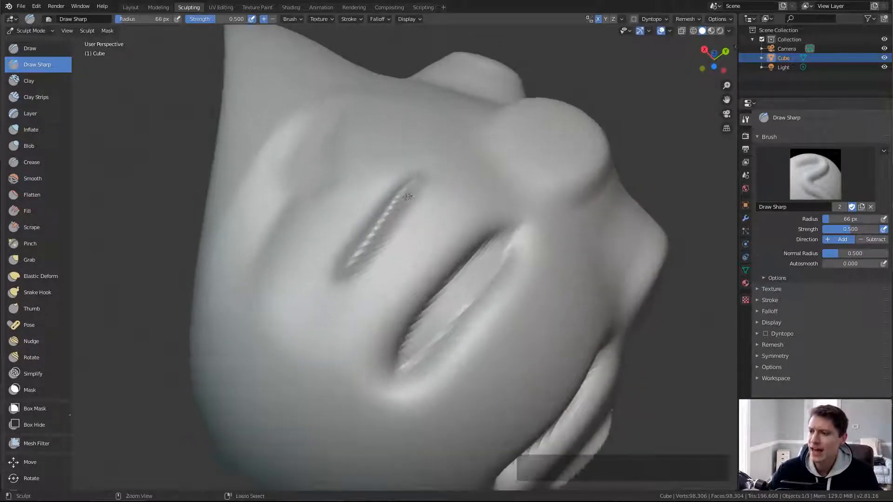
- Fill in the shorter stroke with the Fill brush at 85 px radius and go over the larger groove again
{"action": "left_click", "coordinate": [33, 211]}
{"action": "key", "text": "f"}
{"action": "mouse_move", "coordinate": [336, 284]}
{"action": "left_mouse_down"}
{"action": "mouse_move", "coordinate": [398, 201]}
{"action": "mouse_move", "coordinate": [406, 229]}
{"action": "left_mouse_up"}
{"action": "mouse_move", "coordinate": [405, 229]}
{"action": "middle_mouse_down"}
{"action": "mouse_move", "coordinate": [470, 193]}
{"action": "mouse_move", "coordinate": [427, 187]}
{"action": "middle_mouse_up"}
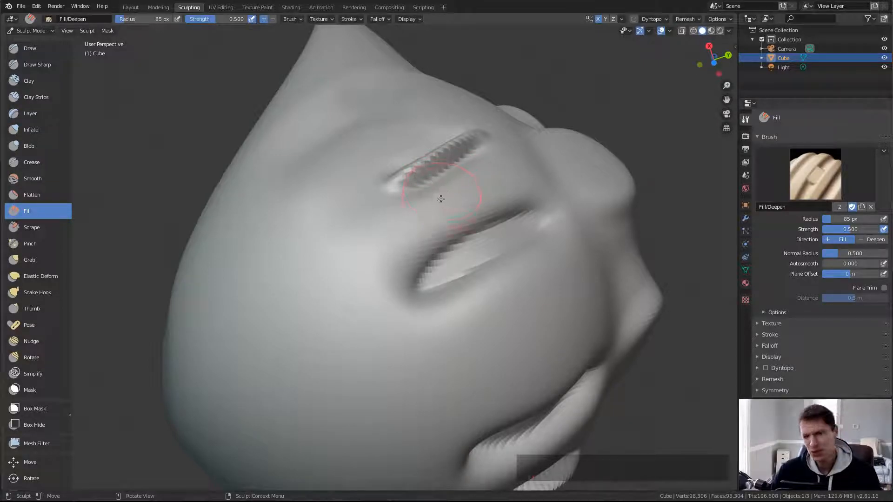
{"action": "middle_click_drag", "start_coordinate": [418, 217], "coordinate": [427, 252]}
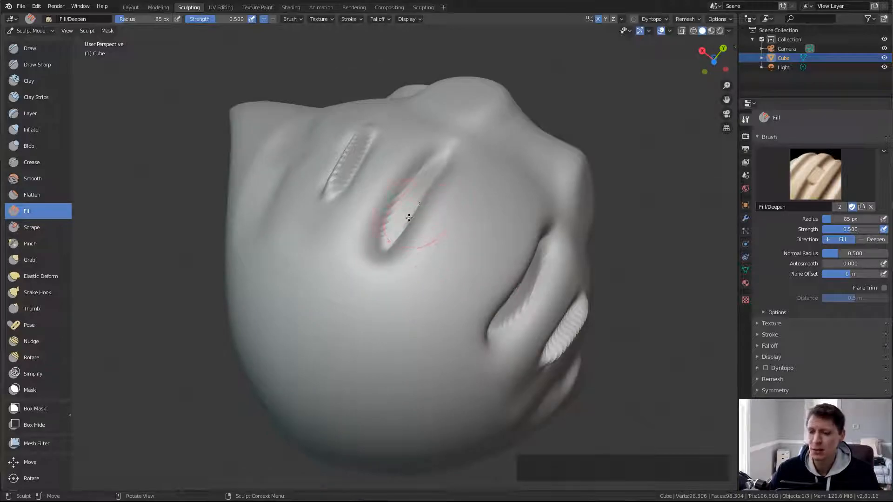
{"action": "left_click_drag", "start_coordinate": [412, 219], "coordinate": [410, 202]}
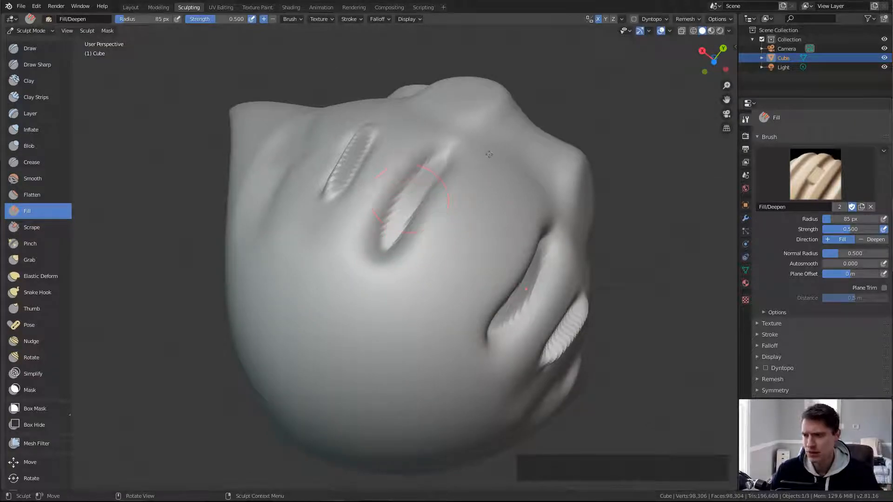
- Switch to the Scrape brush, set its radius to 95 px and shave the tip of the muzzle bump flat
{"action": "left_click", "coordinate": [43, 227]}
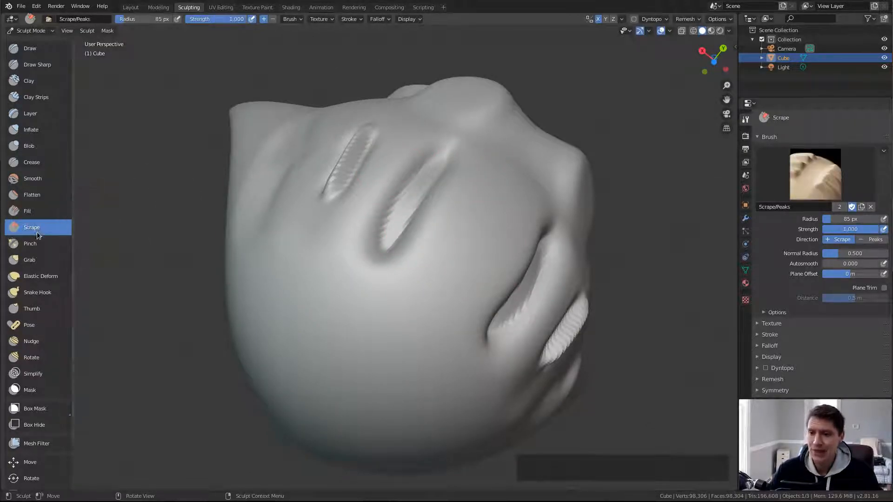
{"action": "key", "text": "f"}
{"action": "left_click", "coordinate": [332, 257]}
{"action": "middle_click_drag", "start_coordinate": [332, 270], "coordinate": [425, 191]}
{"action": "key", "text": "f"}
{"action": "left_click", "coordinate": [366, 245]}
{"action": "key", "text": "f"}
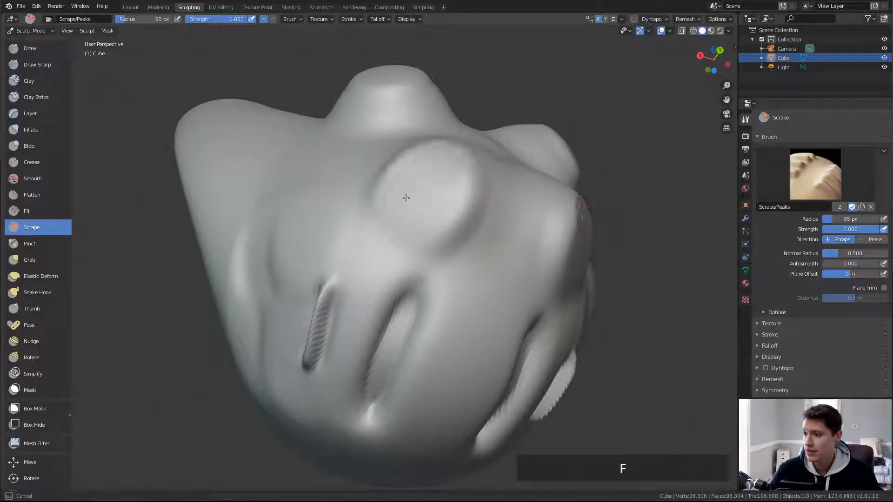
{"action": "left_click", "coordinate": [430, 168]}
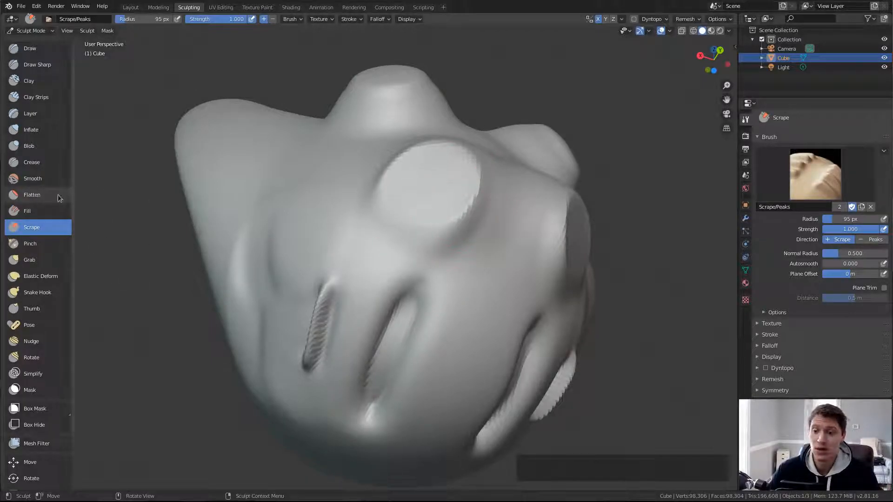
- Set the Scrape brush radius to 90 px and shave flat facets around the muzzle bumps and the cheek beside the grooves
{"action": "middle_click_drag", "start_coordinate": [395, 223], "coordinate": [413, 195]}
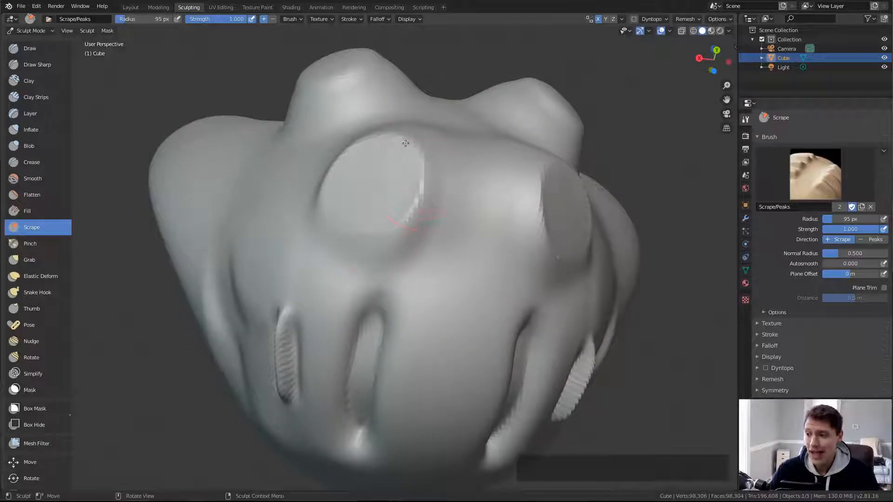
{"action": "middle_click_drag", "start_coordinate": [350, 218], "coordinate": [438, 198]}
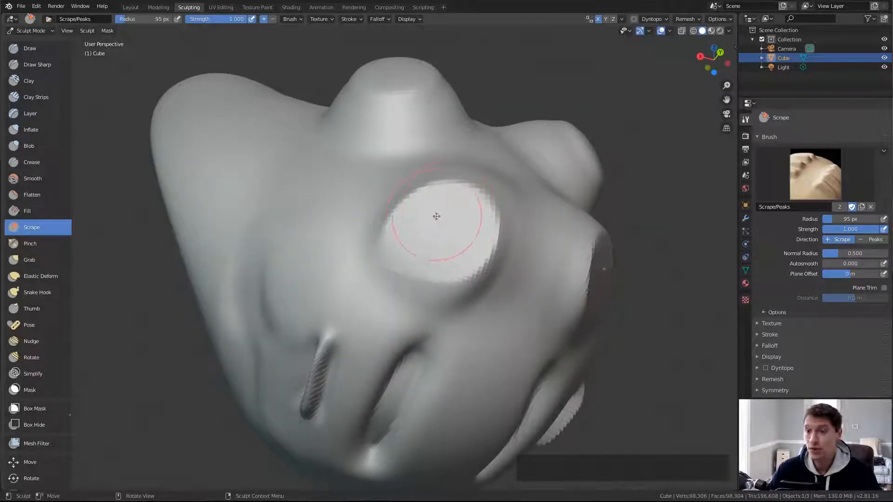
{"action": "middle_click_drag", "start_coordinate": [447, 239], "coordinate": [420, 163]}
{"action": "key", "text": "f"}
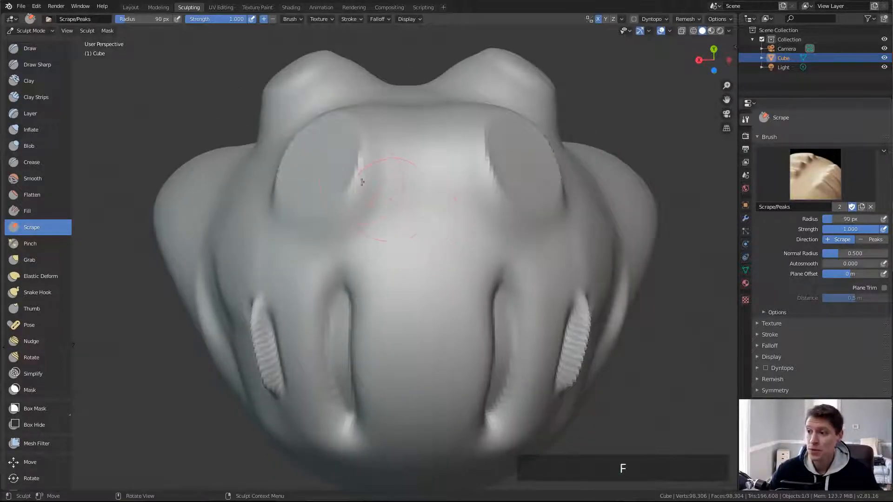
{"action": "left_click_drag", "start_coordinate": [350, 213], "coordinate": [369, 150]}
{"action": "mouse_move", "coordinate": [353, 207]}
{"action": "middle_mouse_down"}
{"action": "mouse_move", "coordinate": [429, 213]}
{"action": "mouse_move", "coordinate": [459, 189]}
{"action": "mouse_move", "coordinate": [450, 223]}
{"action": "middle_mouse_up"}
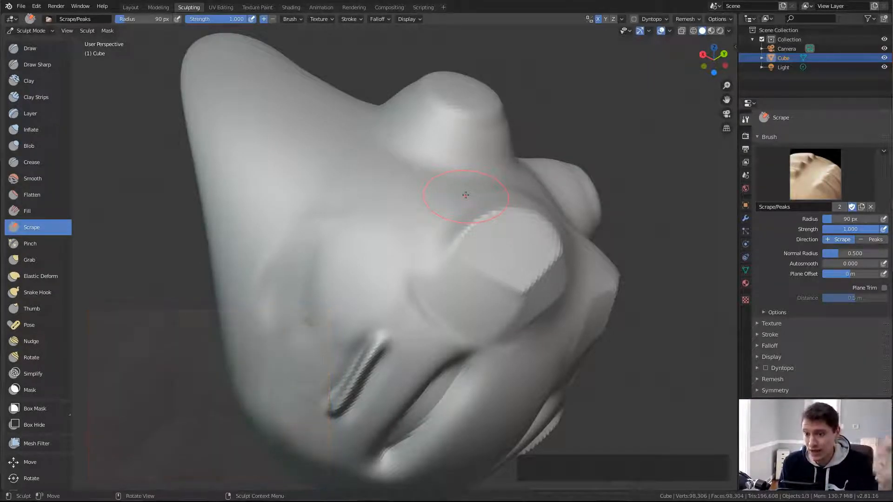
{"action": "left_click_drag", "start_coordinate": [360, 225], "coordinate": [364, 259]}
{"action": "mouse_move", "coordinate": [373, 227]}
{"action": "middle_mouse_down"}
{"action": "mouse_move", "coordinate": [363, 245]}
{"action": "mouse_move", "coordinate": [375, 215]}
{"action": "mouse_move", "coordinate": [348, 233]}
{"action": "middle_mouse_up"}
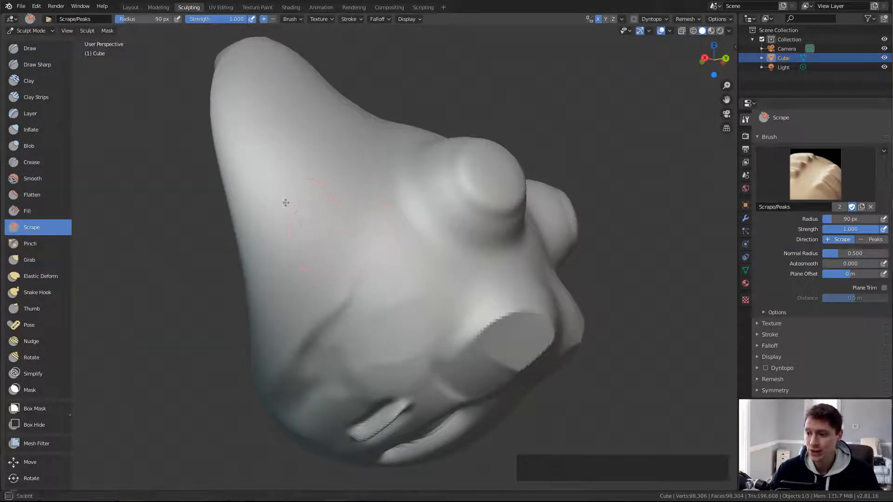
- Scrape broad flat facets along the side of the large ear-like protrusion with the 90 px brush
{"action": "middle_click_drag", "start_coordinate": [296, 281], "coordinate": [329, 169]}
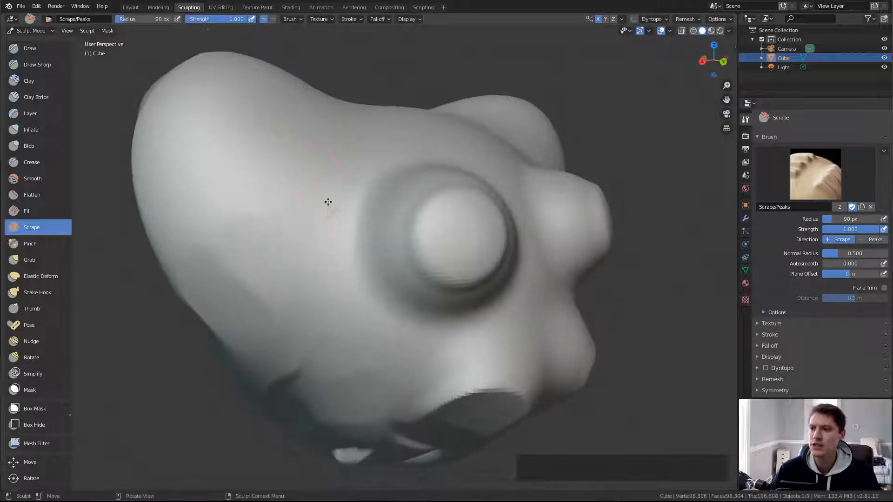
{"action": "middle_click_drag", "start_coordinate": [211, 241], "coordinate": [212, 240]}
{"action": "mouse_move", "coordinate": [190, 196]}
{"action": "middle_mouse_down"}
{"action": "mouse_move", "coordinate": [349, 235]}
{"action": "mouse_move", "coordinate": [288, 219]}
{"action": "mouse_move", "coordinate": [294, 173]}
{"action": "mouse_move", "coordinate": [297, 219]}
{"action": "mouse_move", "coordinate": [316, 261]}
{"action": "middle_mouse_up"}
{"action": "middle_click_drag", "start_coordinate": [316, 261], "coordinate": [316, 260]}
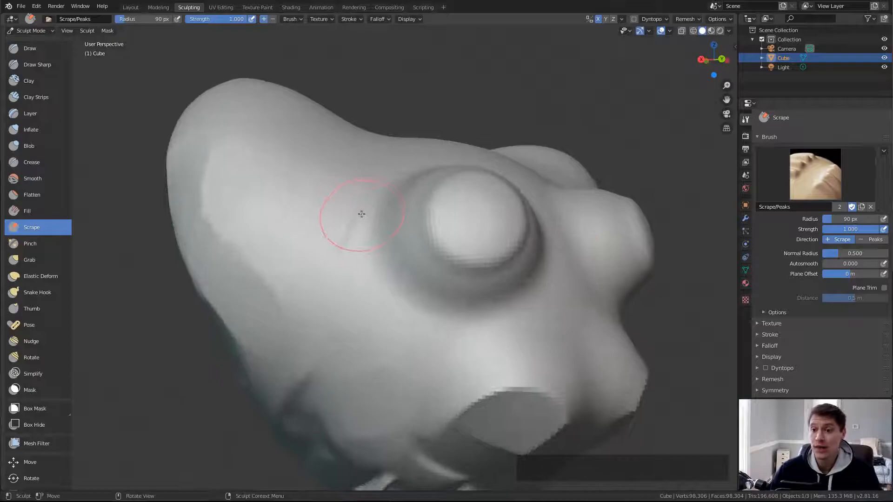
{"action": "mouse_move", "coordinate": [367, 168]}
{"action": "middle_mouse_down"}
{"action": "mouse_move", "coordinate": [385, 189]}
{"action": "mouse_move", "coordinate": [408, 167]}
{"action": "middle_mouse_up"}
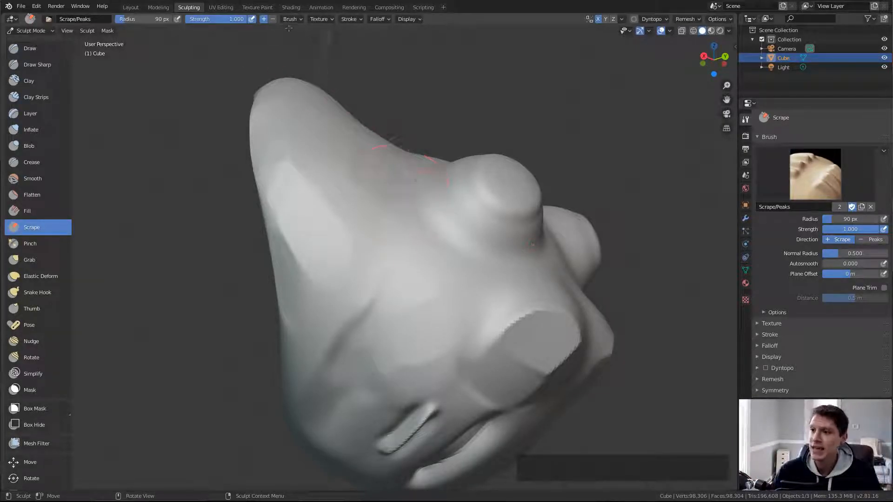
- Enable Original Normal and Original Plane for the Scrape brush and test it on the ear and the eye bump
{"action": "left_click", "coordinate": [289, 20]}
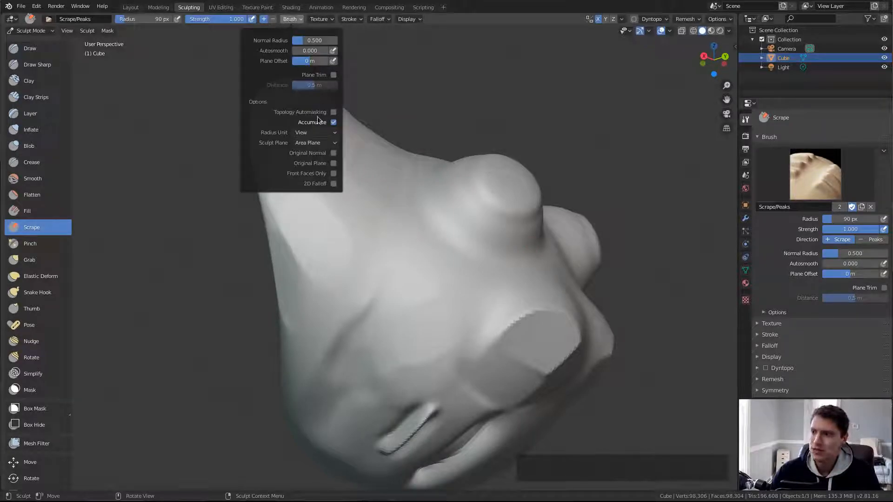
{"action": "left_click", "coordinate": [333, 154]}
{"action": "mouse_move", "coordinate": [321, 187]}
{"action": "middle_mouse_down"}
{"action": "mouse_move", "coordinate": [299, 210]}
{"action": "mouse_move", "coordinate": [284, 149]}
{"action": "middle_mouse_up"}
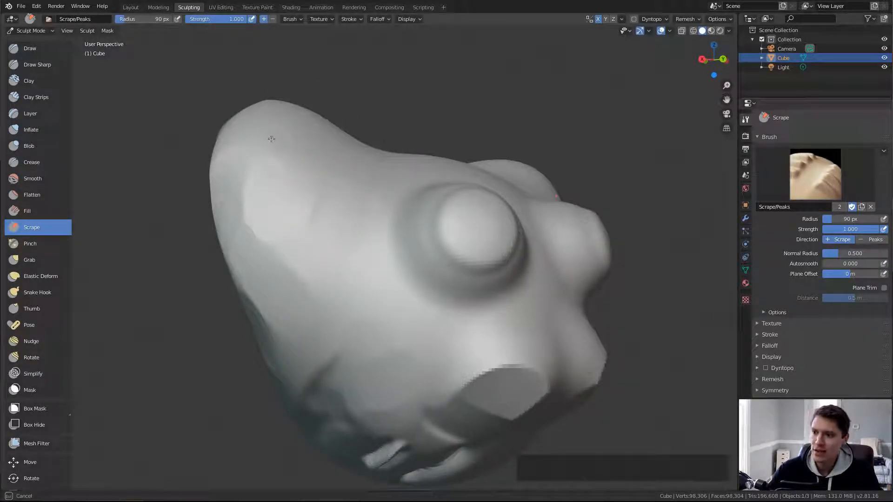
{"action": "mouse_move", "coordinate": [393, 200]}
{"action": "middle_mouse_down"}
{"action": "mouse_move", "coordinate": [424, 219]}
{"action": "mouse_move", "coordinate": [388, 240]}
{"action": "middle_mouse_up"}
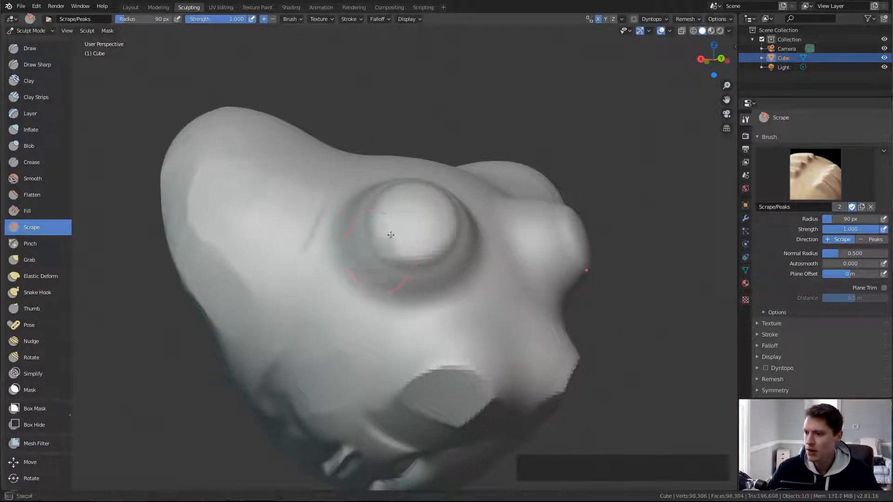
{"action": "left_click_drag", "start_coordinate": [370, 236], "coordinate": [372, 233]}
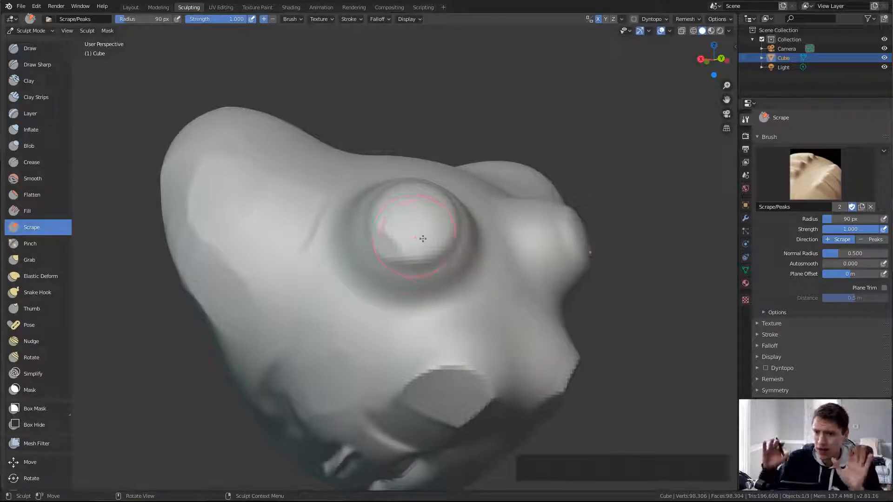
- Resize the Scrape brush and carve angular planes into the eye bump, brow and muzzle from several angles
{"action": "middle_click_drag", "start_coordinate": [422, 239], "coordinate": [400, 193]}
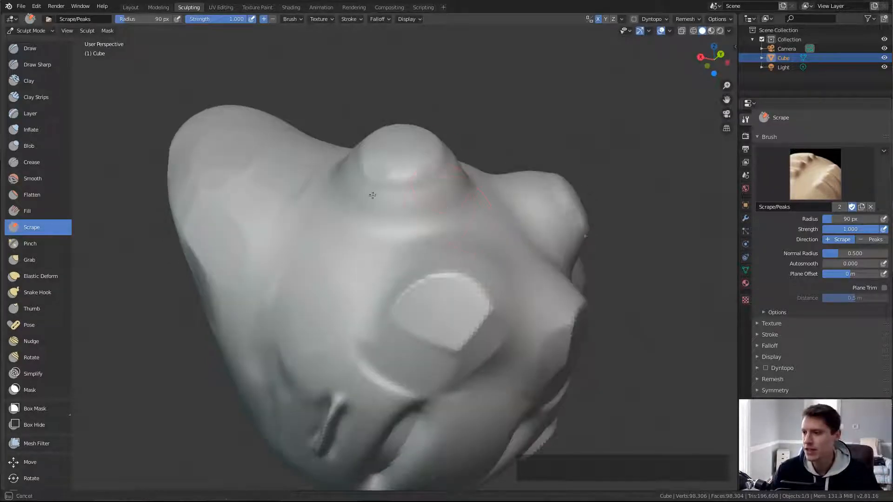
{"action": "key", "text": "f"}
{"action": "mouse_move", "coordinate": [400, 190]}
{"action": "left_mouse_down"}
{"action": "mouse_move", "coordinate": [386, 207]}
{"action": "mouse_move", "coordinate": [388, 239]}
{"action": "mouse_move", "coordinate": [349, 258]}
{"action": "left_mouse_up"}
{"action": "middle_click_drag", "start_coordinate": [422, 230], "coordinate": [446, 223]}
{"action": "mouse_move", "coordinate": [421, 186]}
{"action": "left_mouse_down"}
{"action": "mouse_move", "coordinate": [434, 169]}
{"action": "mouse_move", "coordinate": [411, 219]}
{"action": "left_mouse_up"}
{"action": "middle_click_drag", "start_coordinate": [470, 210], "coordinate": [407, 228]}
{"action": "key", "text": "f"}
{"action": "left_click", "coordinate": [415, 223]}
{"action": "left_click_drag", "start_coordinate": [318, 218], "coordinate": [303, 246]}
{"action": "middle_click_drag", "start_coordinate": [325, 216], "coordinate": [315, 244]}
{"action": "mouse_move", "coordinate": [340, 236]}
{"action": "left_mouse_down"}
{"action": "mouse_move", "coordinate": [331, 275]}
{"action": "mouse_move", "coordinate": [369, 299]}
{"action": "left_mouse_up"}
- Set the Scrape radius to 137 px and flatten the muzzle and the surface between the two large grooves
{"action": "key", "text": "f"}
{"action": "left_click", "coordinate": [364, 275]}
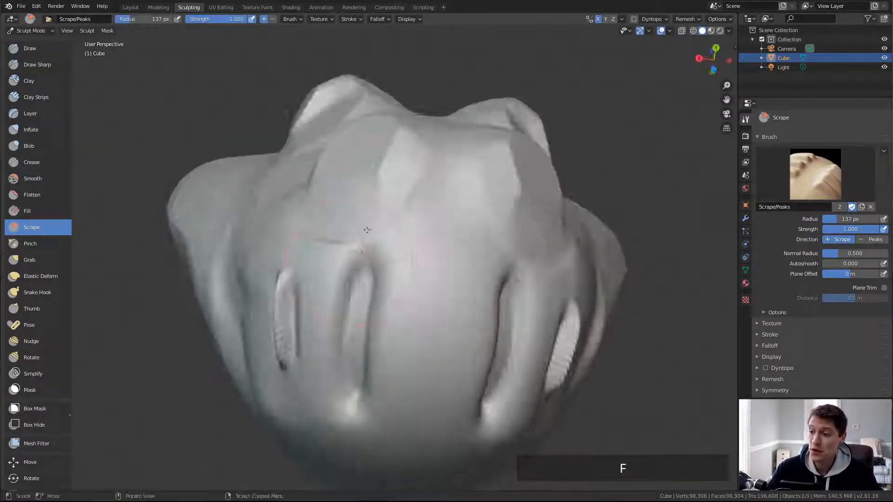
{"action": "left_click_drag", "start_coordinate": [367, 230], "coordinate": [394, 145]}
{"action": "left_click_drag", "start_coordinate": [399, 299], "coordinate": [431, 373]}
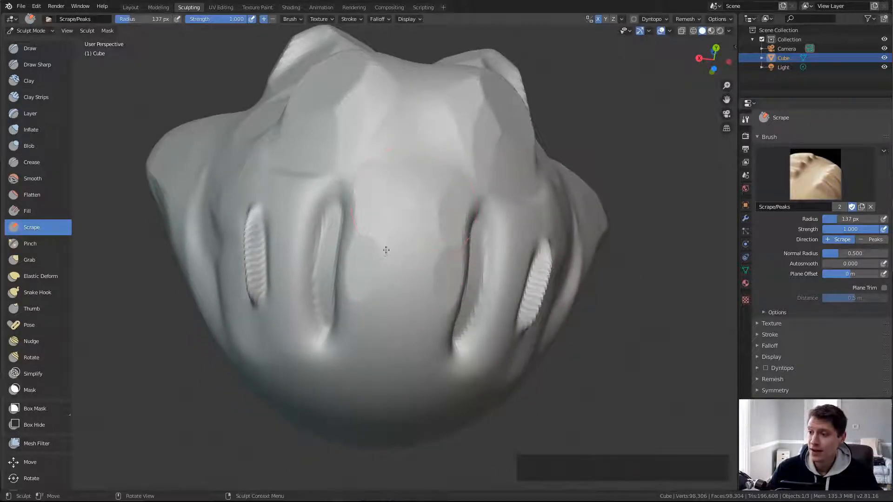
{"action": "middle_click_drag", "start_coordinate": [390, 309], "coordinate": [405, 201]}
{"action": "left_click_drag", "start_coordinate": [375, 187], "coordinate": [381, 159]}
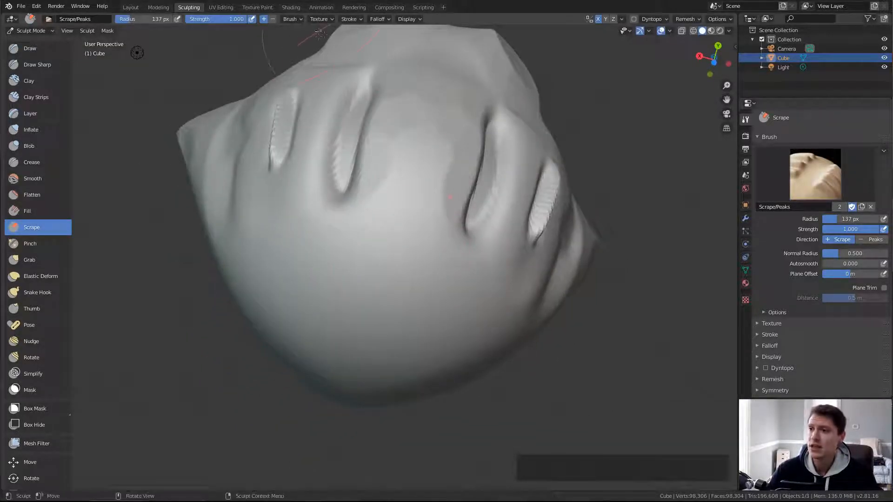
- Change the Scrape brush's sculpt plane to View Plane
{"action": "left_click", "coordinate": [298, 18]}
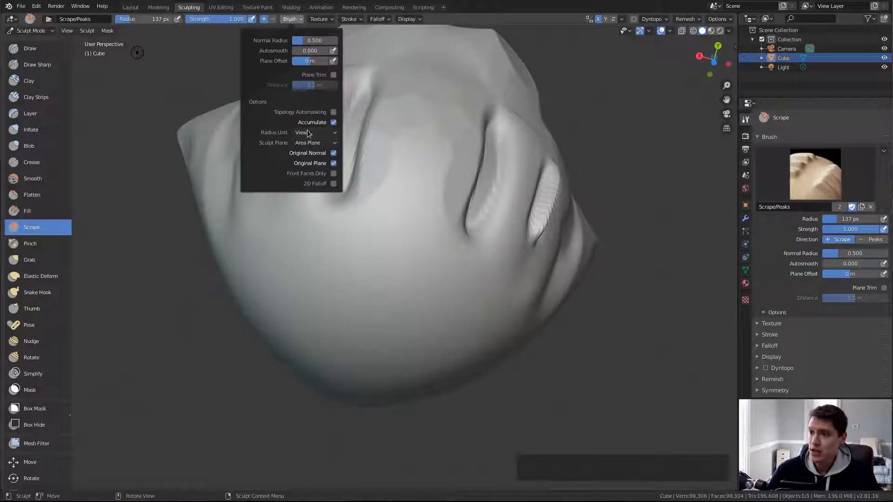
{"action": "left_click", "coordinate": [311, 143]}
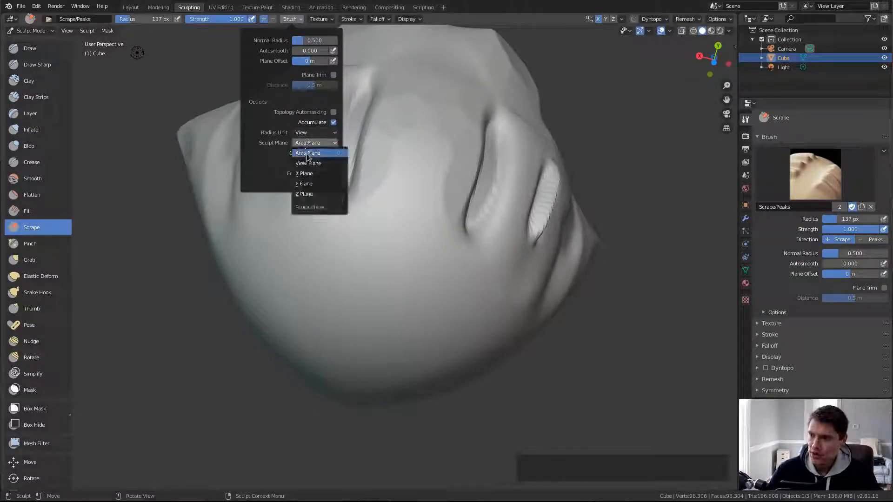
{"action": "left_click", "coordinate": [311, 161]}
- Set the Scrape radius to 193 px and scrape down the front of the muzzle parallel to the view
{"action": "key", "text": "f"}
{"action": "middle_click_drag", "start_coordinate": [388, 248], "coordinate": [387, 231]}
{"action": "scroll", "coordinate": [387, 231], "scroll_direction": "down", "scroll_amount": 2}
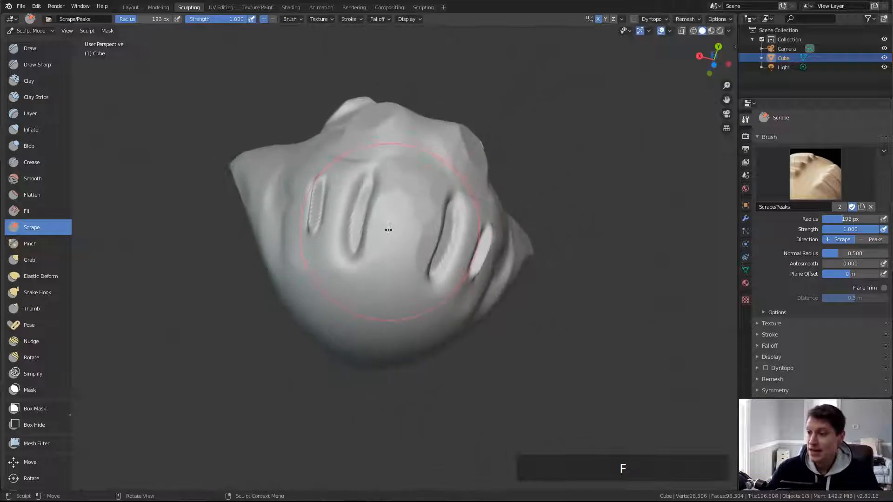
{"action": "middle_click_drag", "start_coordinate": [404, 186], "coordinate": [398, 182]}
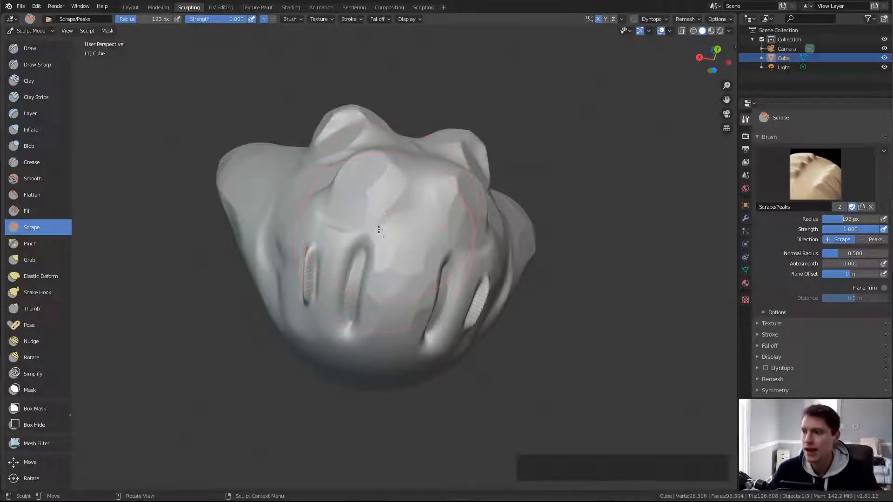
{"action": "mouse_move", "coordinate": [372, 189]}
{"action": "left_mouse_down"}
{"action": "mouse_move", "coordinate": [365, 307]}
{"action": "mouse_move", "coordinate": [372, 307]}
{"action": "left_mouse_up"}
- Annotate the side view with an arrow pointing away from the scraped front and an eye symbol marking the viewing direction
{"action": "middle_click_drag", "start_coordinate": [432, 237], "coordinate": [401, 267]}
{"action": "key", "text": "d"}
{"action": "left_click_drag", "start_coordinate": [429, 270], "coordinate": [499, 325]}
{"action": "mouse_move", "coordinate": [491, 295]}
{"action": "left_mouse_down"}
{"action": "mouse_move", "coordinate": [499, 325]}
{"action": "mouse_move", "coordinate": [476, 317]}
{"action": "left_mouse_up"}
{"action": "mouse_move", "coordinate": [558, 354]}
{"action": "left_mouse_down"}
{"action": "mouse_move", "coordinate": [552, 370]}
{"action": "mouse_move", "coordinate": [576, 386]}
{"action": "mouse_move", "coordinate": [568, 358]}
{"action": "mouse_move", "coordinate": [555, 366]}
{"action": "left_mouse_up"}
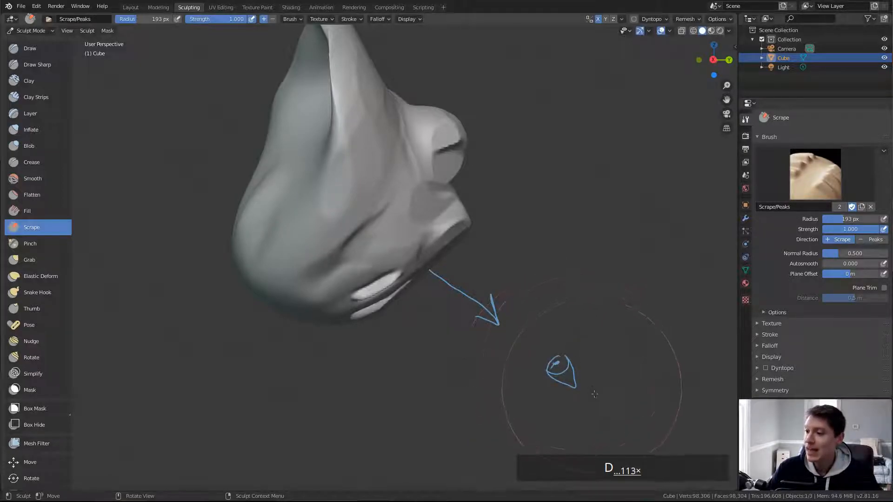
- Scrape view-aligned flat planes into the eye bump, muzzle and cheek from several viewing angles
{"action": "mouse_move", "coordinate": [477, 241]}
{"action": "middle_mouse_down"}
{"action": "mouse_move", "coordinate": [521, 209]}
{"action": "mouse_move", "coordinate": [382, 215]}
{"action": "middle_mouse_up"}
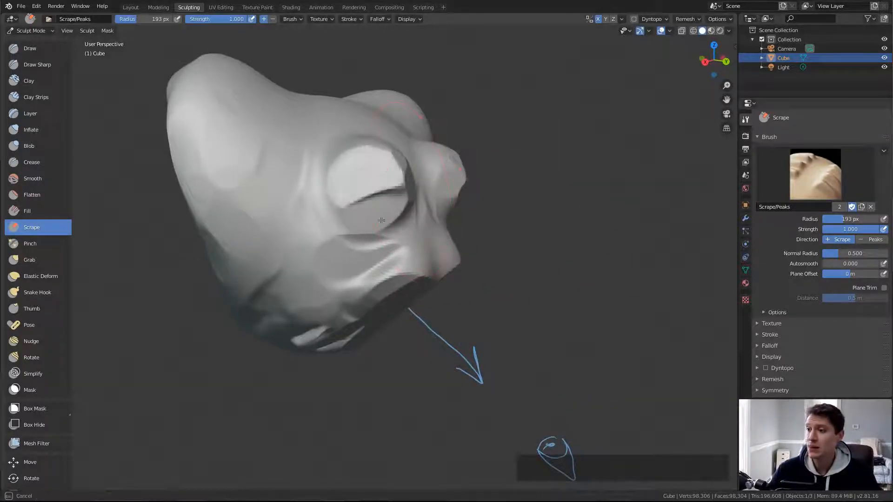
{"action": "mouse_move", "coordinate": [408, 249]}
{"action": "left_mouse_down"}
{"action": "mouse_move", "coordinate": [358, 200]}
{"action": "mouse_move", "coordinate": [397, 230]}
{"action": "left_mouse_up"}
{"action": "mouse_move", "coordinate": [396, 230]}
{"action": "middle_mouse_down"}
{"action": "mouse_move", "coordinate": [433, 181]}
{"action": "mouse_move", "coordinate": [404, 213]}
{"action": "middle_mouse_up"}
{"action": "mouse_move", "coordinate": [384, 225]}
{"action": "left_mouse_down"}
{"action": "mouse_move", "coordinate": [407, 184]}
{"action": "mouse_move", "coordinate": [355, 210]}
{"action": "mouse_move", "coordinate": [385, 186]}
{"action": "left_mouse_up"}
{"action": "mouse_move", "coordinate": [435, 228]}
{"action": "middle_mouse_down"}
{"action": "mouse_move", "coordinate": [417, 212]}
{"action": "mouse_move", "coordinate": [433, 189]}
{"action": "middle_mouse_up"}
{"action": "mouse_move", "coordinate": [333, 206]}
{"action": "left_mouse_down"}
{"action": "mouse_move", "coordinate": [372, 178]}
{"action": "mouse_move", "coordinate": [358, 186]}
{"action": "left_mouse_up"}
{"action": "middle_click_drag", "start_coordinate": [395, 228], "coordinate": [361, 199]}
- Set the Scrape radius to 148 px and cut further view-aligned facets into the lower head, cheek and eye area
{"action": "key", "text": "f"}
{"action": "left_click", "coordinate": [431, 228]}
{"action": "mouse_move", "coordinate": [331, 224]}
{"action": "left_mouse_down"}
{"action": "mouse_move", "coordinate": [343, 240]}
{"action": "mouse_move", "coordinate": [343, 228]}
{"action": "left_mouse_up"}
{"action": "middle_click_drag", "start_coordinate": [338, 209], "coordinate": [367, 228]}
{"action": "left_click_drag", "start_coordinate": [346, 218], "coordinate": [334, 186]}
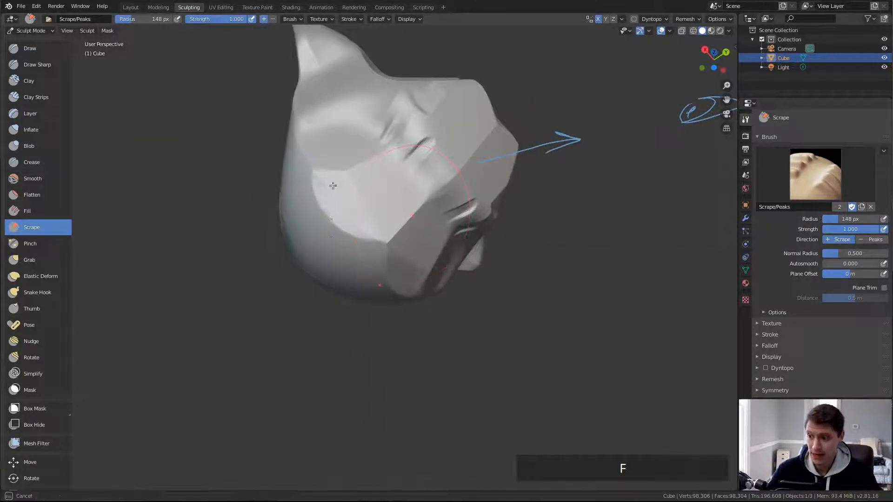
{"action": "middle_click_drag", "start_coordinate": [400, 210], "coordinate": [384, 241]}
{"action": "scroll", "coordinate": [385, 240], "scroll_direction": "down", "scroll_amount": 3}
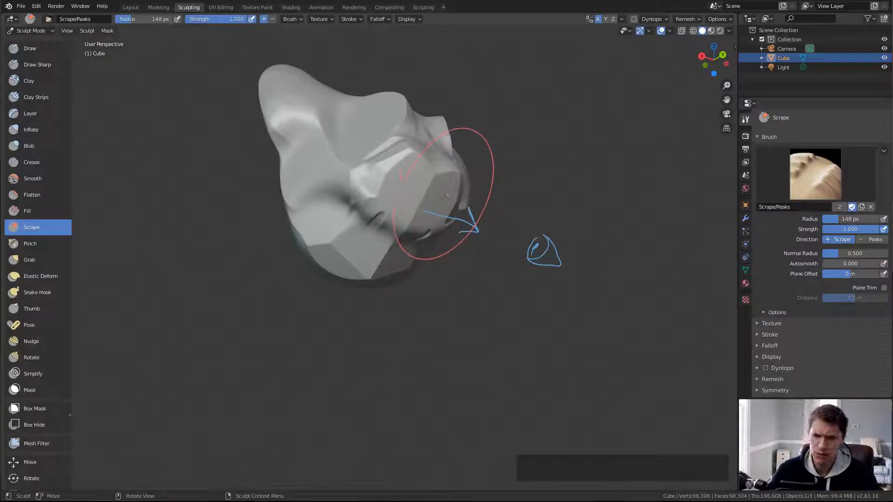
{"action": "mouse_move", "coordinate": [377, 191]}
{"action": "middle_mouse_down"}
{"action": "mouse_move", "coordinate": [353, 219]}
{"action": "mouse_move", "coordinate": [361, 203]}
{"action": "middle_mouse_up"}
{"action": "scroll", "coordinate": [366, 212], "scroll_direction": "up", "scroll_amount": 1}
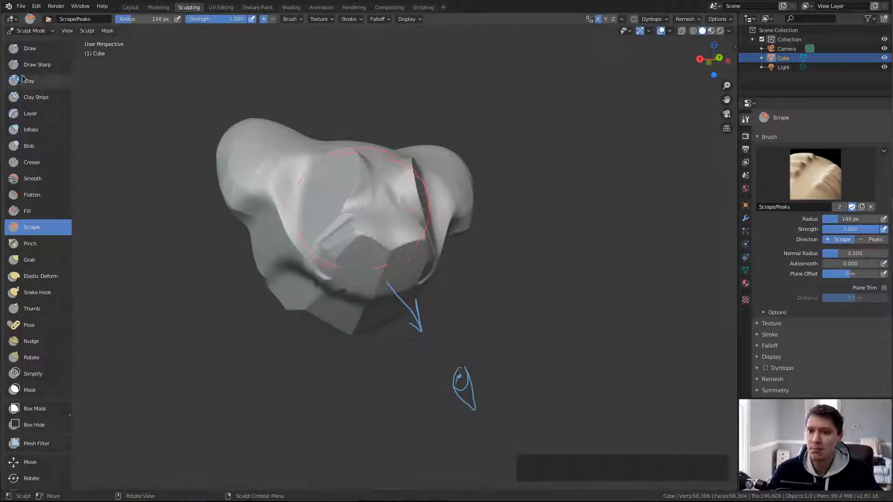